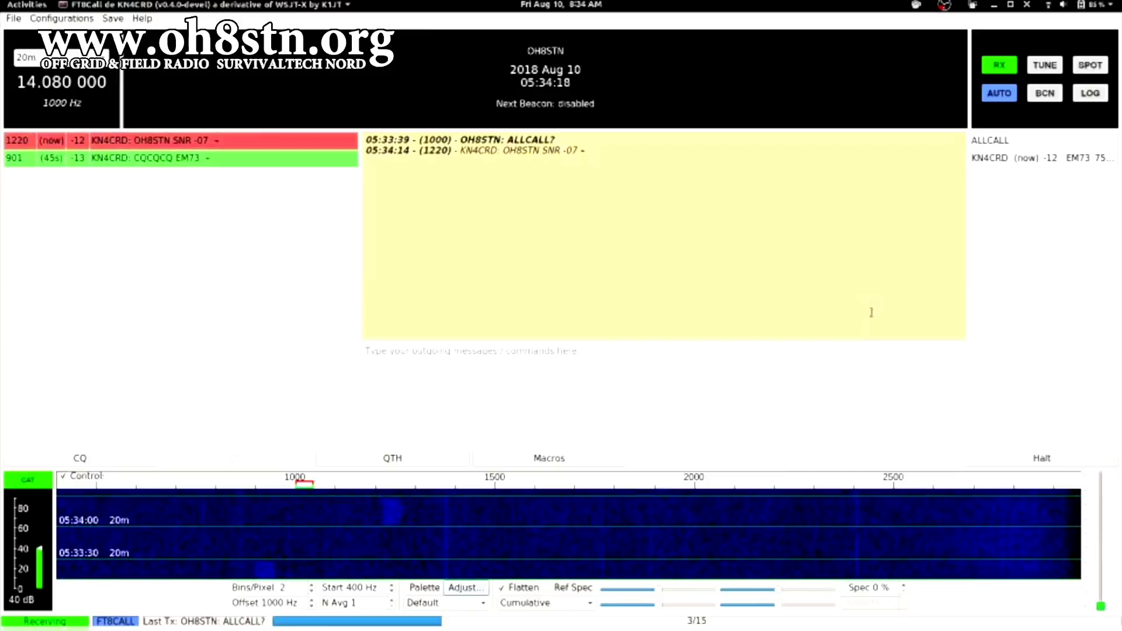
- Send a directed SNR signal report to the heard station in grid EM73
right_click(996, 162)
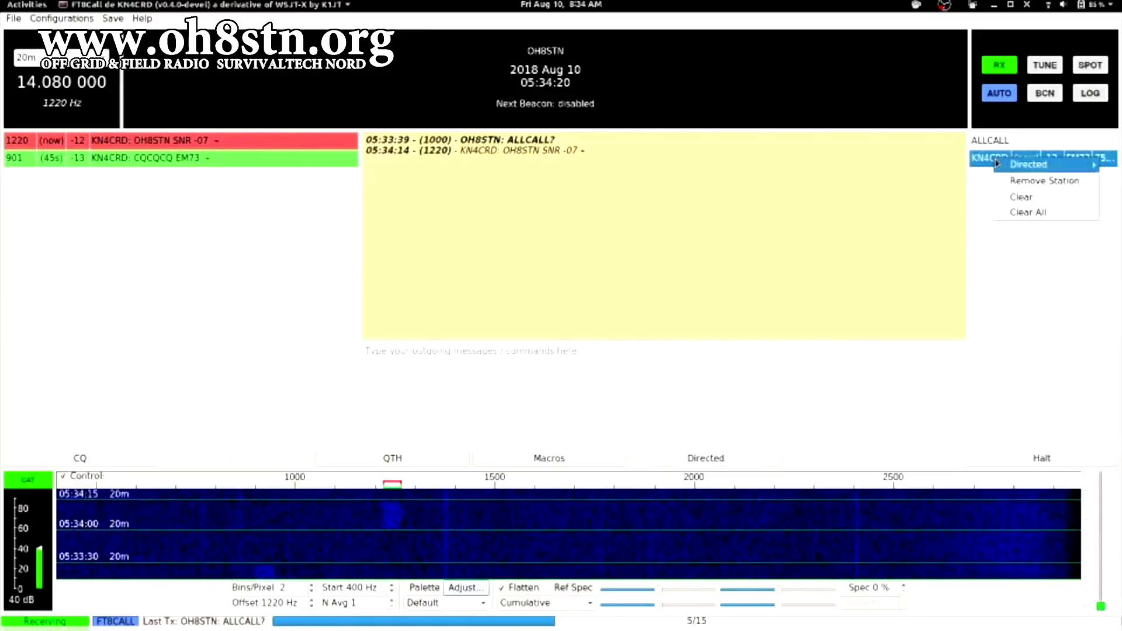
mouse_move(997, 164)
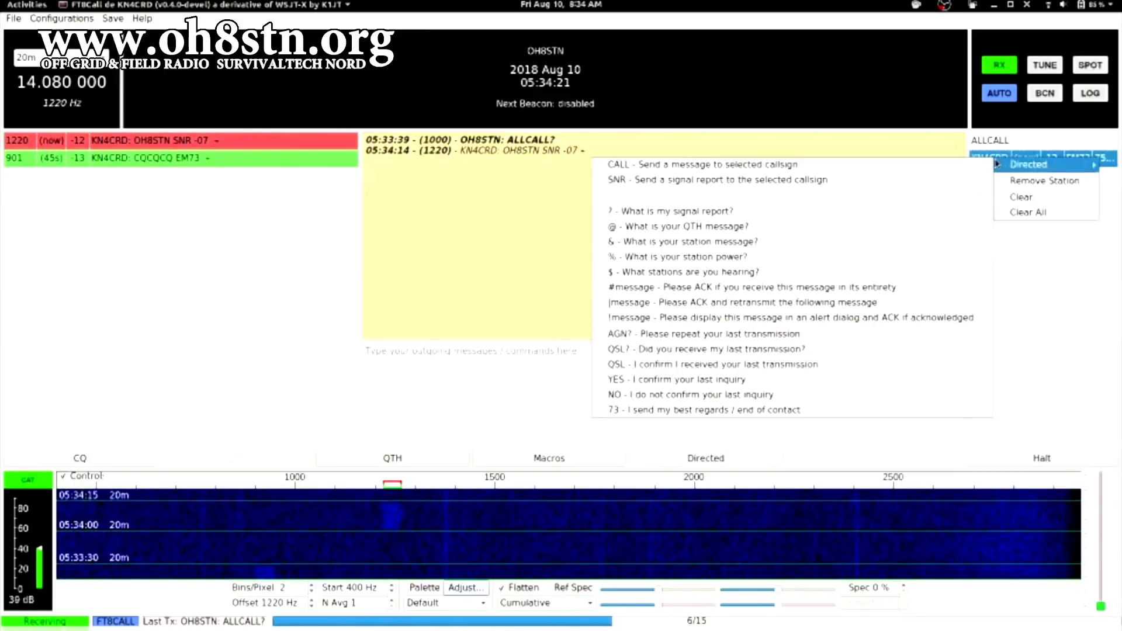
click(884, 180)
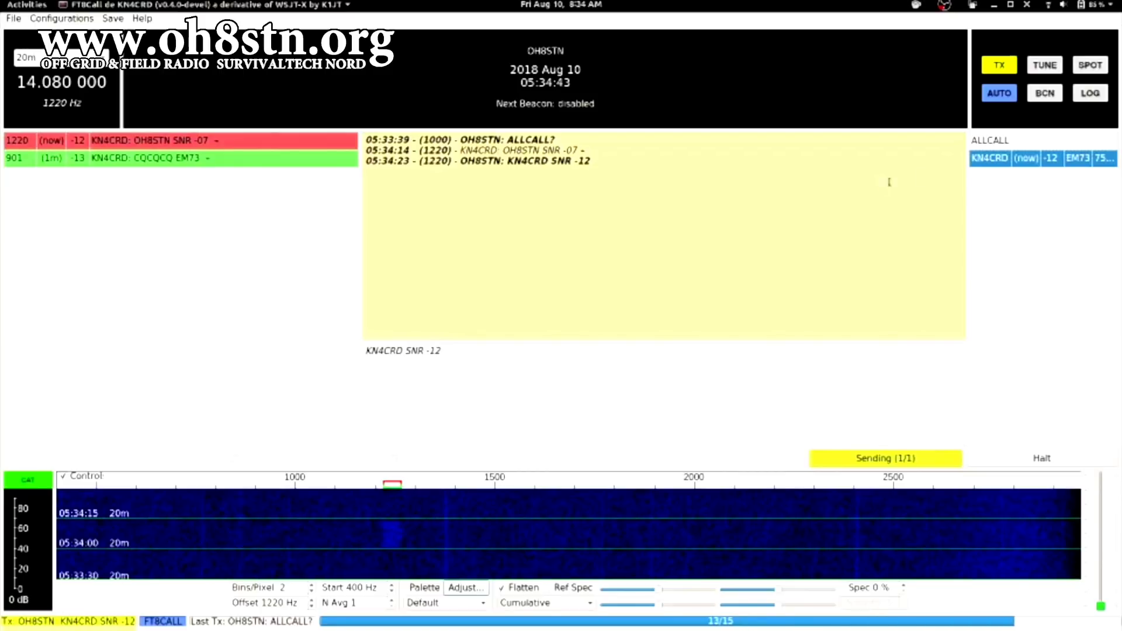
- Address a message to the EM73 station reading "GOOD SIG INTO FINLAND" and transmit it
double_click(1051, 165)
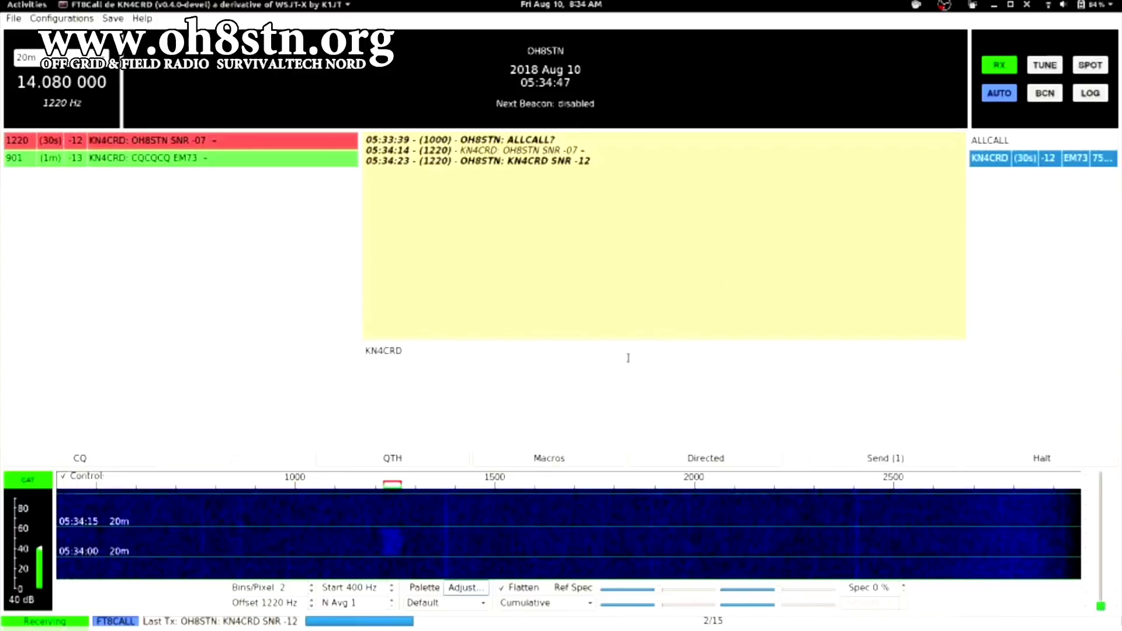
text(GOOD SIG)
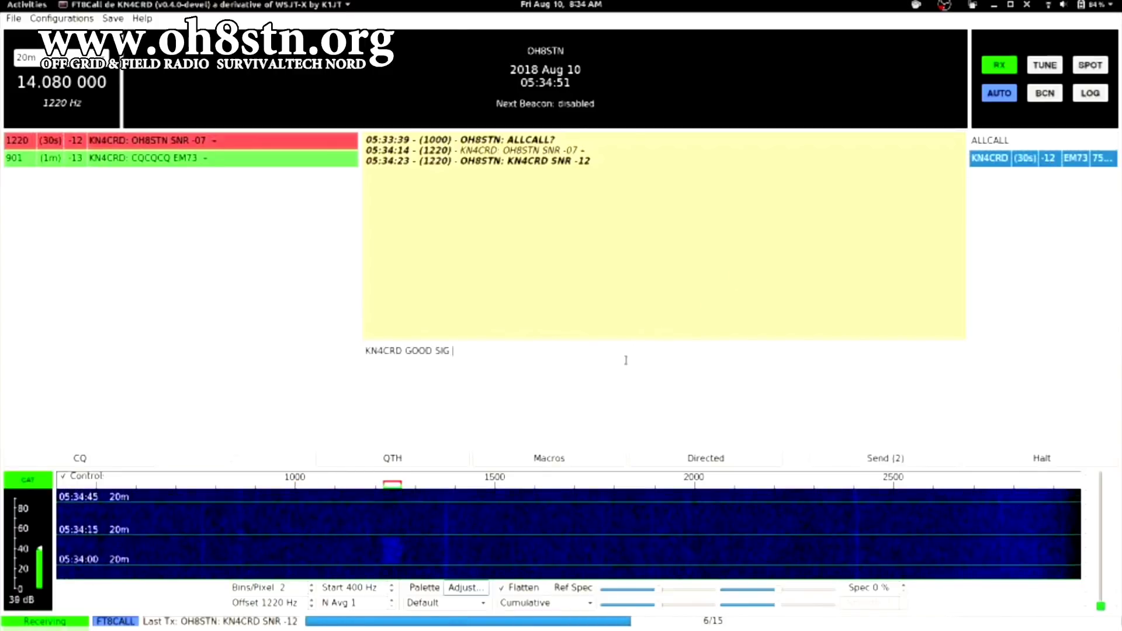
text( INTO F)
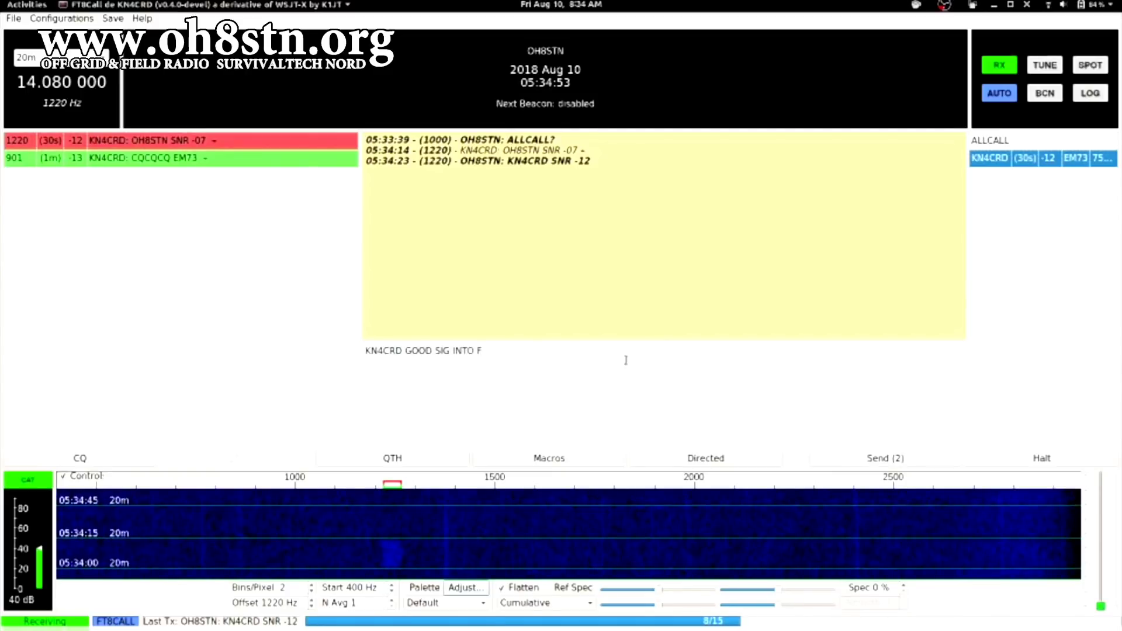
text(INLAND)
key(Return)
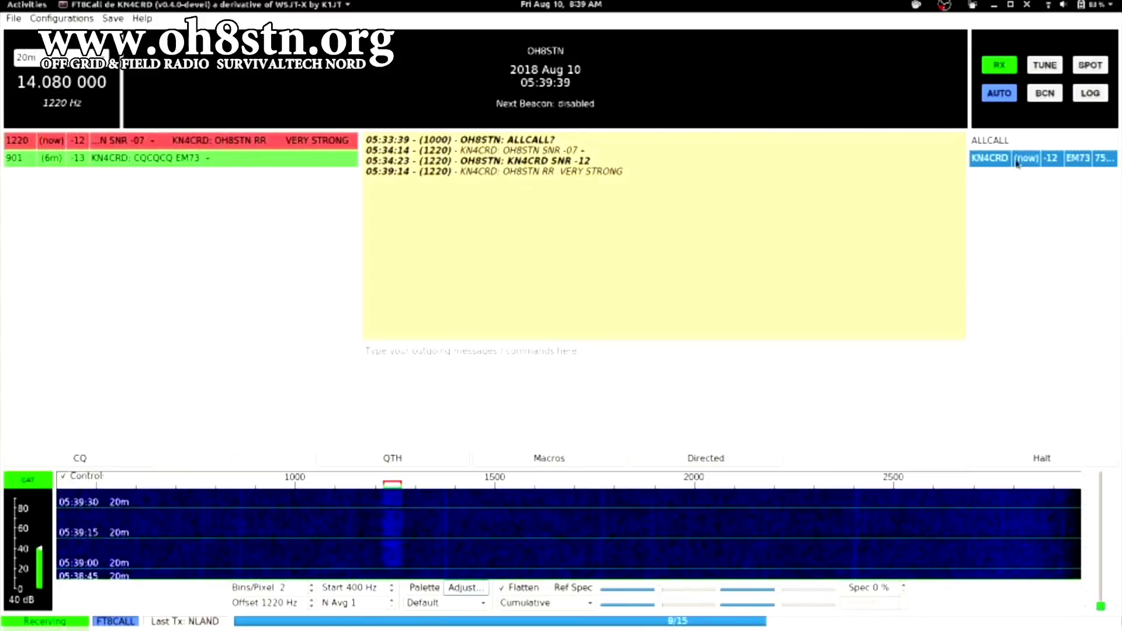
- Send the EM73 station the directed message "WELL OFF TO MAKE VIDEOS...CHEERS 73!"
text(KN4CRD WELL)
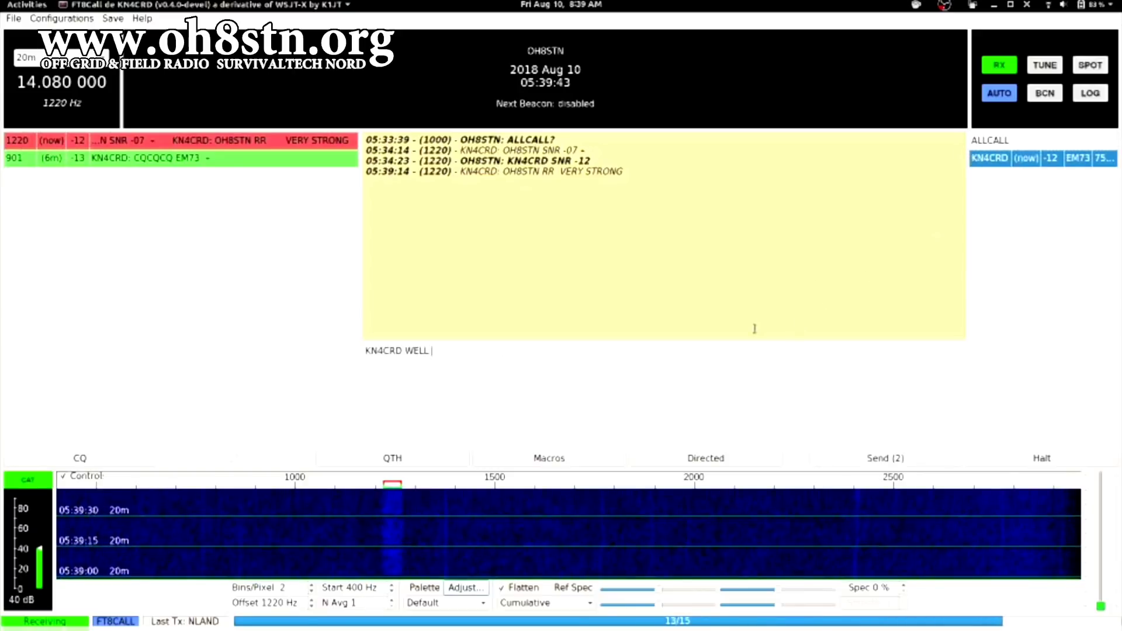
text( OFF TO MAKE VIDEOS)
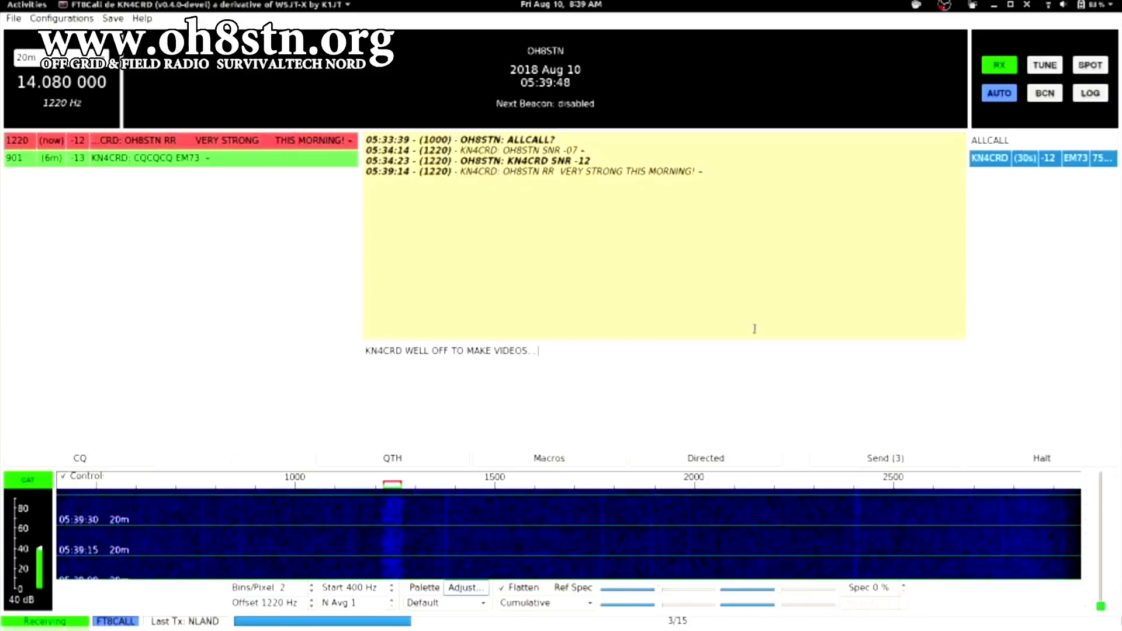
text(...)
key(BackSpace)
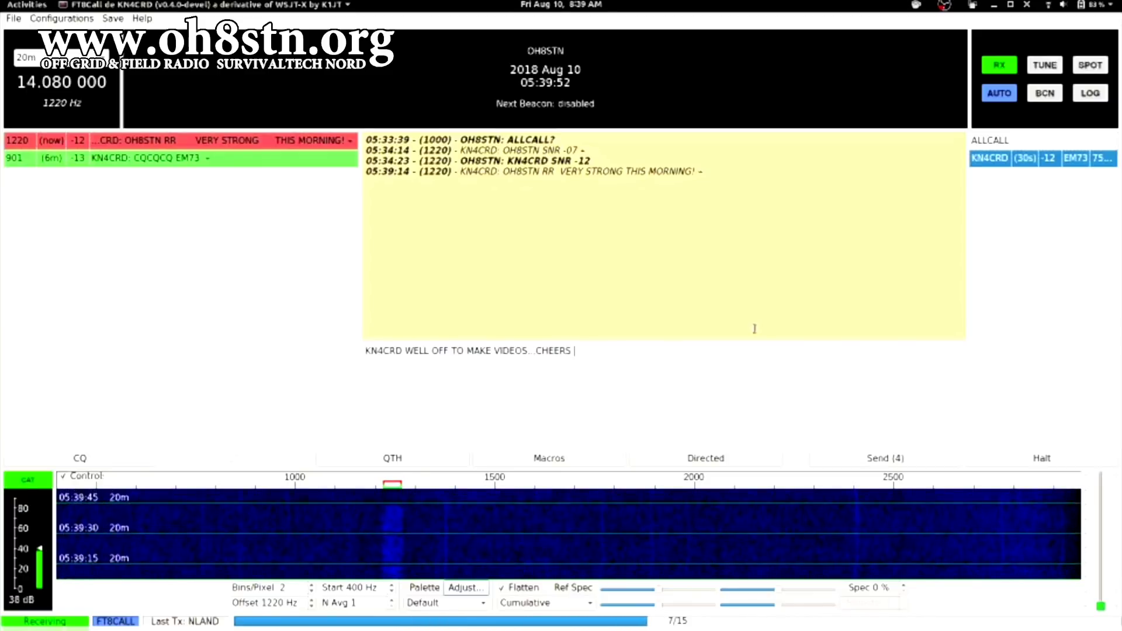
text(73!)
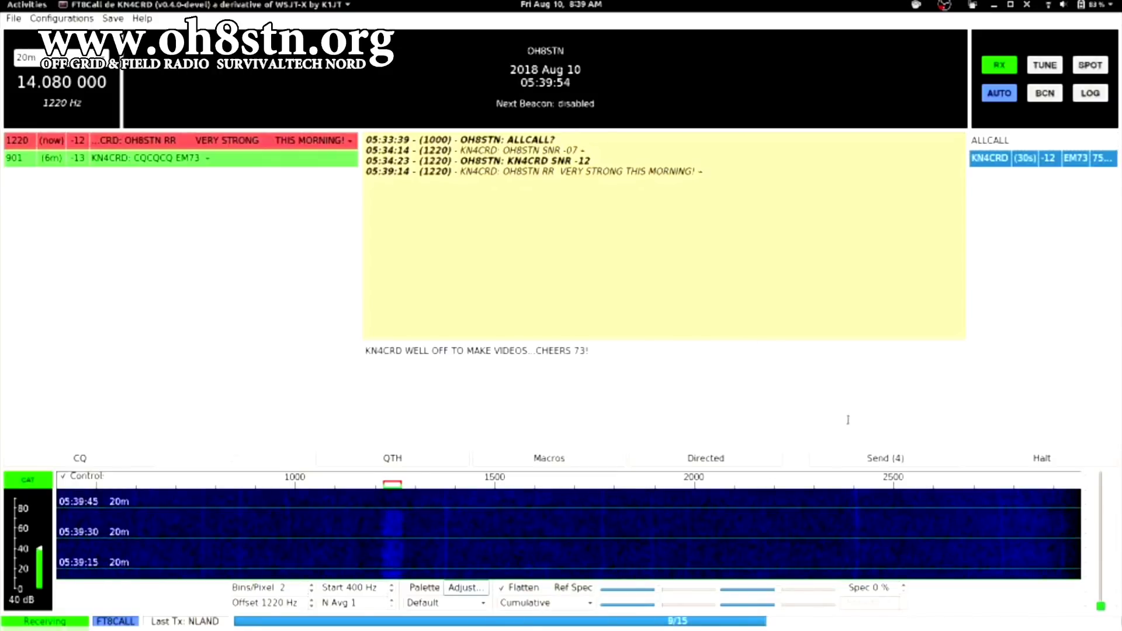
click(870, 459)
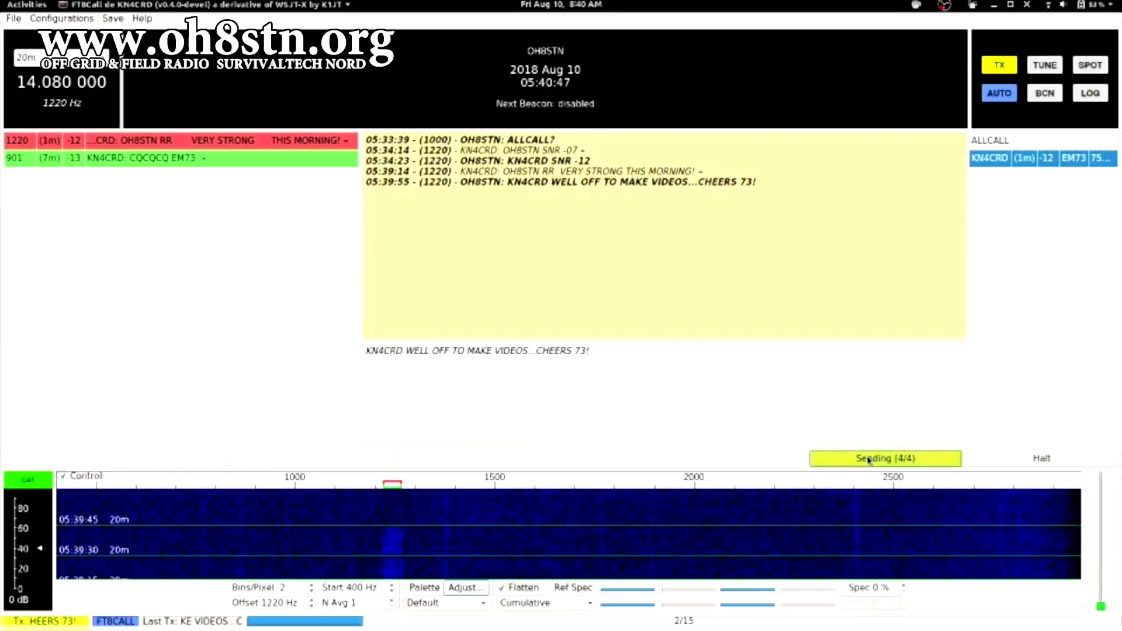
- Examine the directed commands available for the EM73 station, including the 73 end-of-contact option, and dismiss them
right_click(1009, 161)
mouse_move(1011, 168)
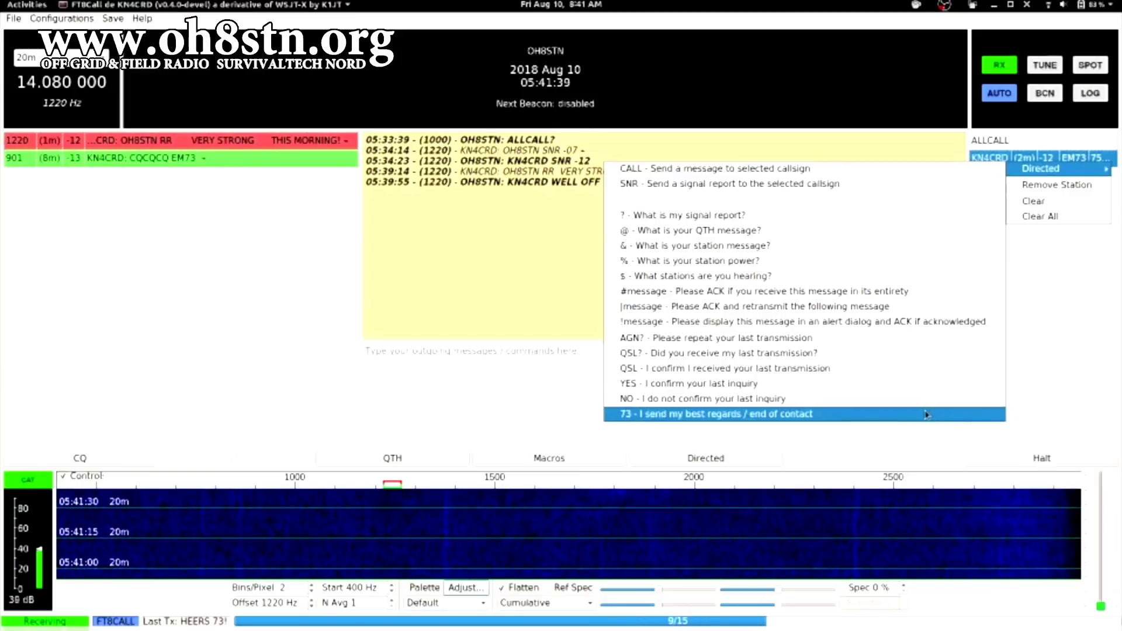
click(1038, 401)
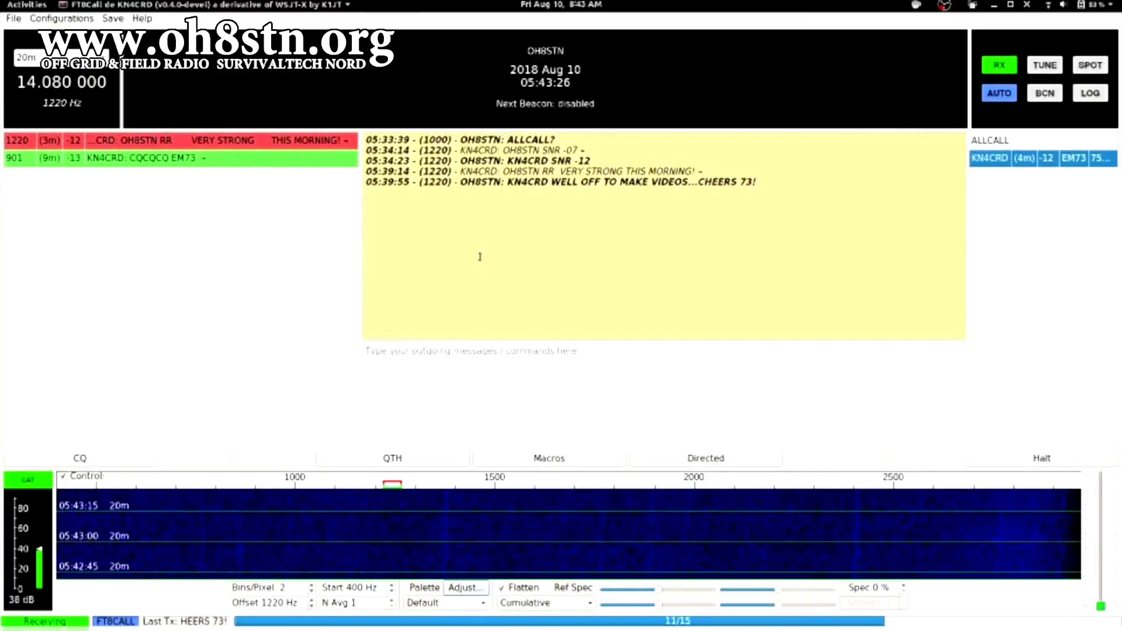
- Clear the band activity list
right_click(325, 268)
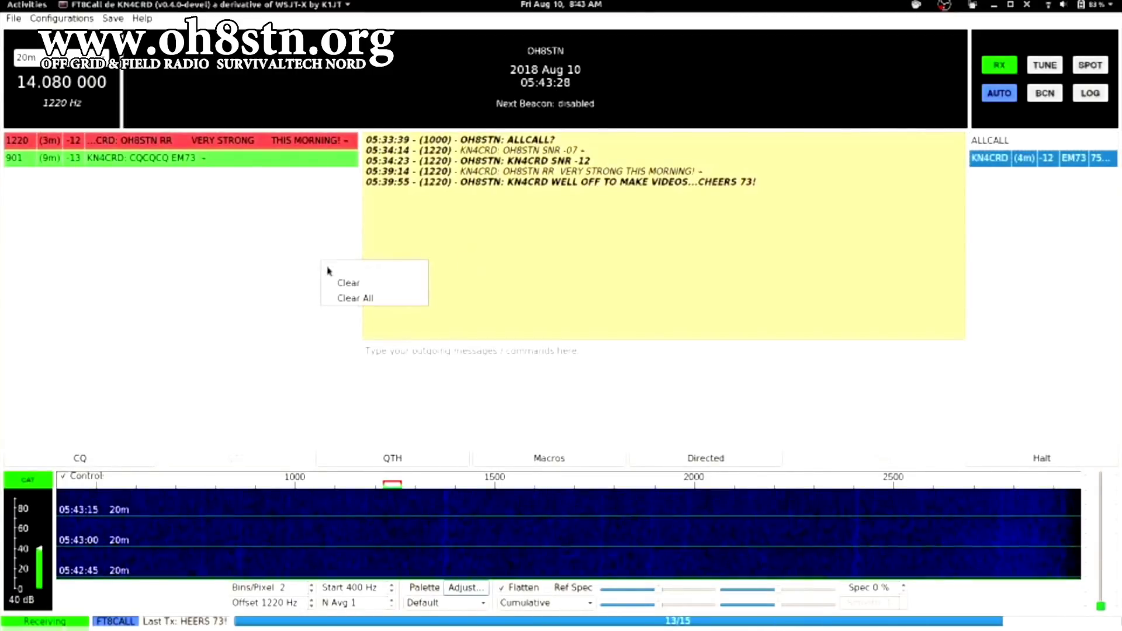
click(339, 283)
click(493, 494)
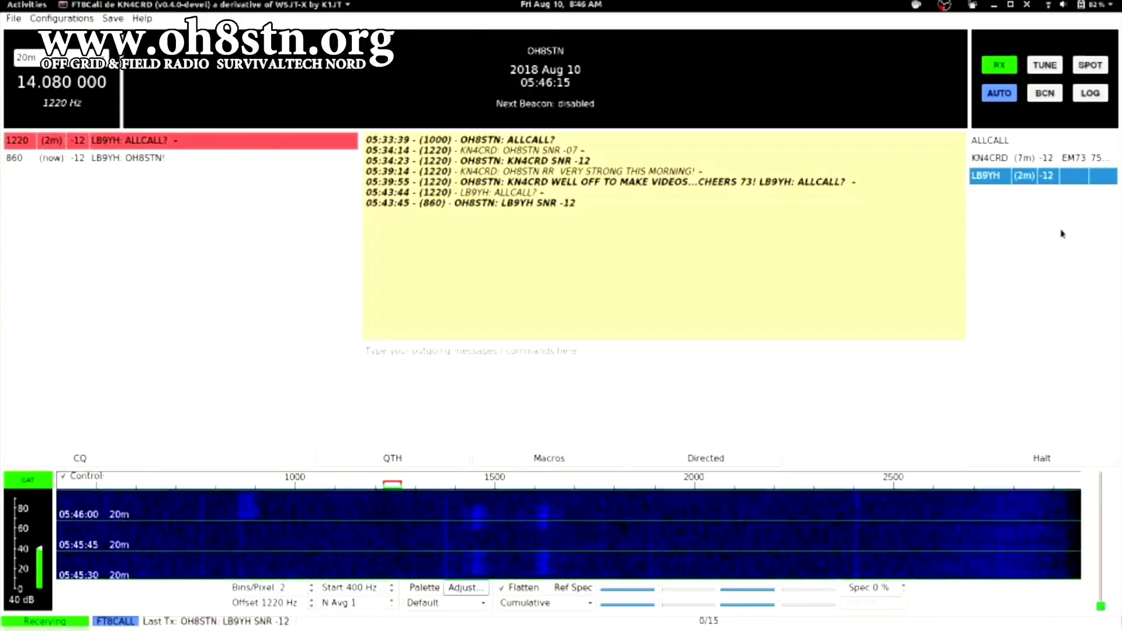
- Tune to the incoming message at 860 Hz and acknowledge its message alert with an ACK
click(152, 159)
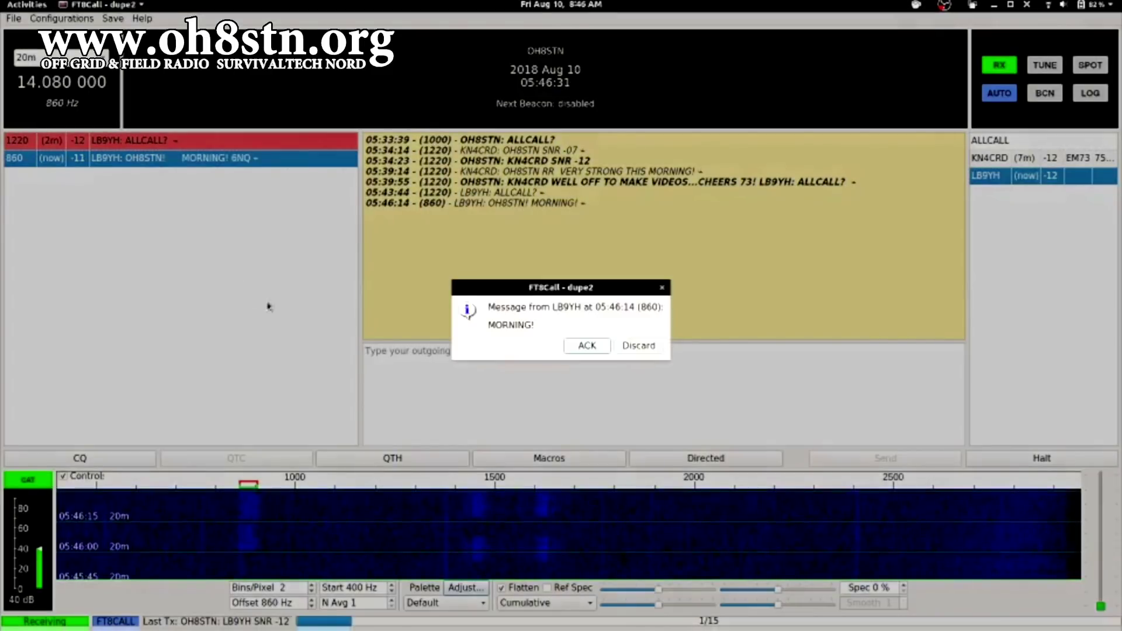
click(587, 345)
- In the frequency settings, enable automatic switching of bands / frequencies at specific times of day
click(14, 18)
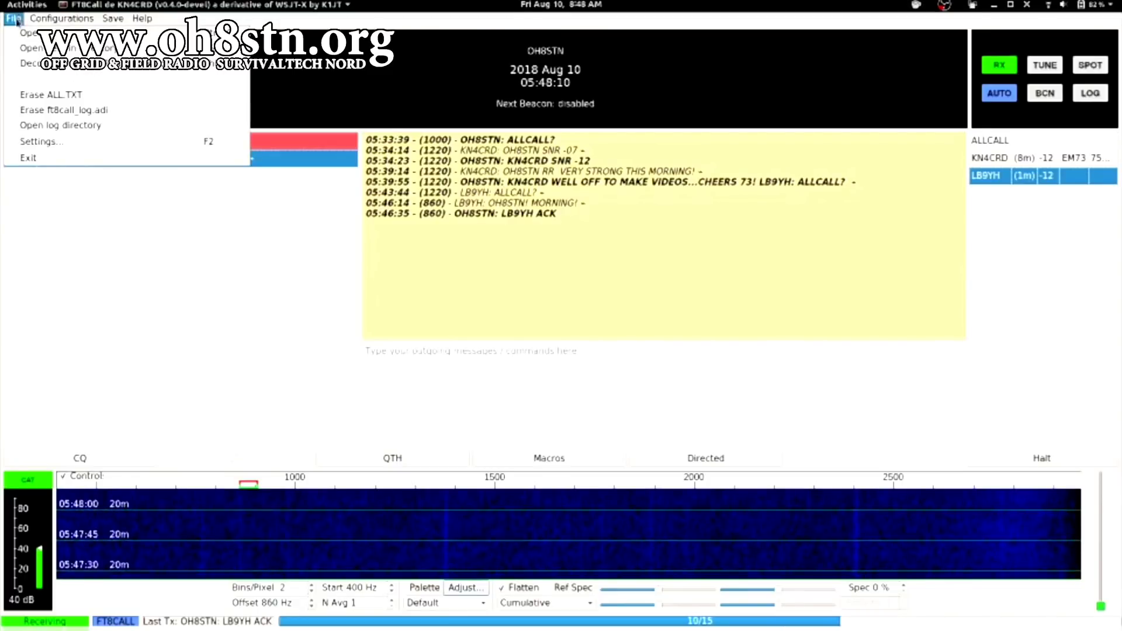
click(34, 141)
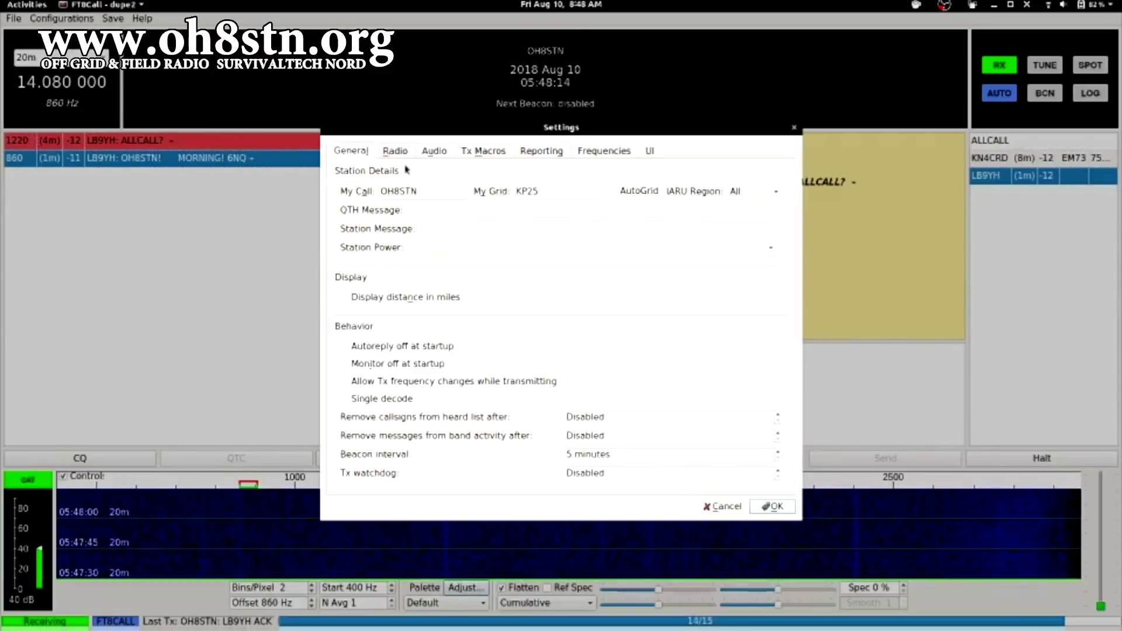
click(603, 154)
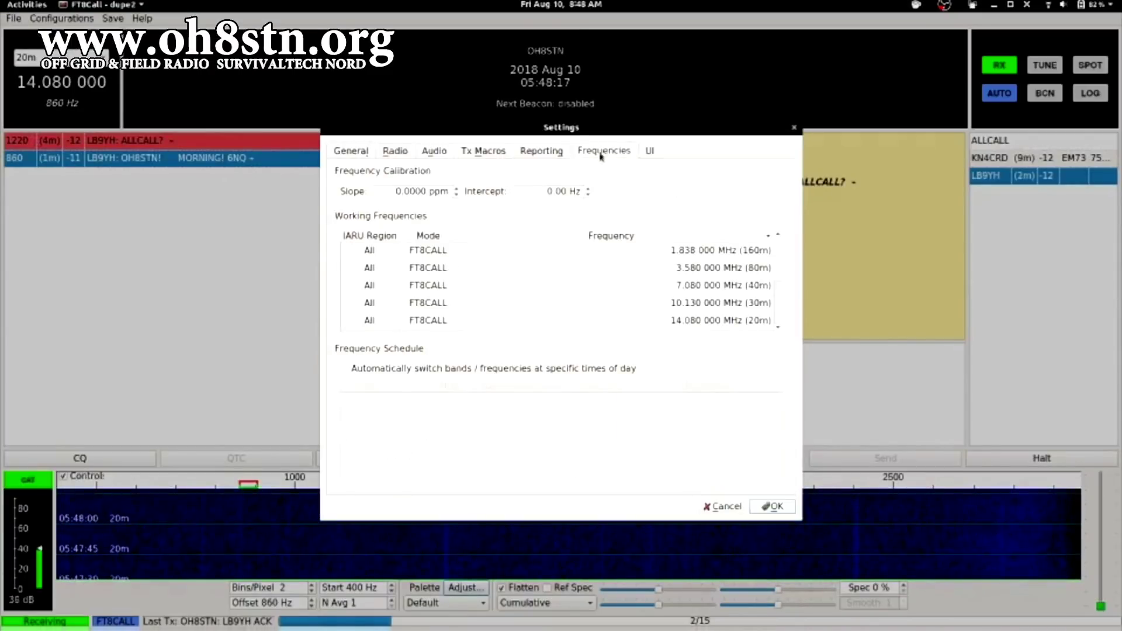
click(491, 368)
- Add a frequency schedule entry for 14.080 MHz from 06:00 until 16:00 UTC
right_click(490, 415)
click(499, 435)
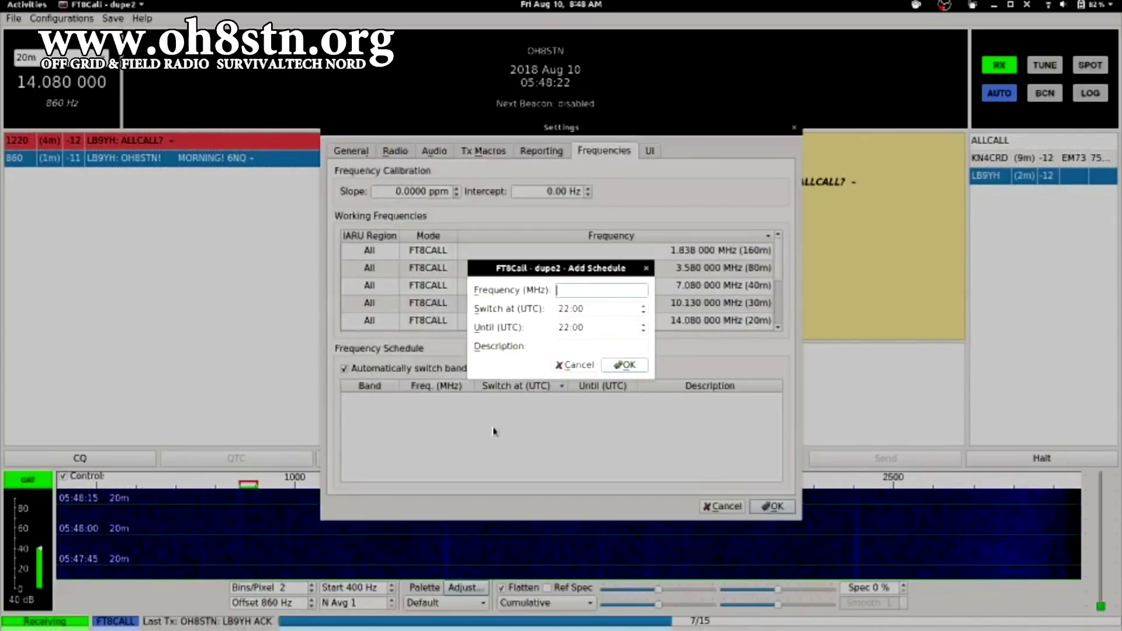
text(14.080)
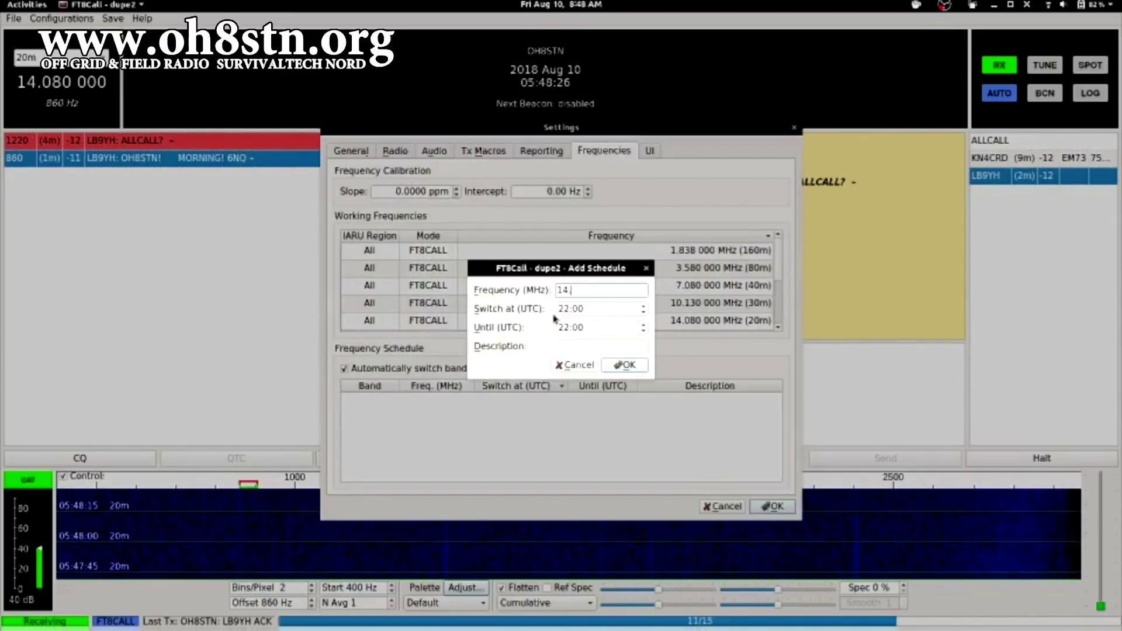
key(Tab)
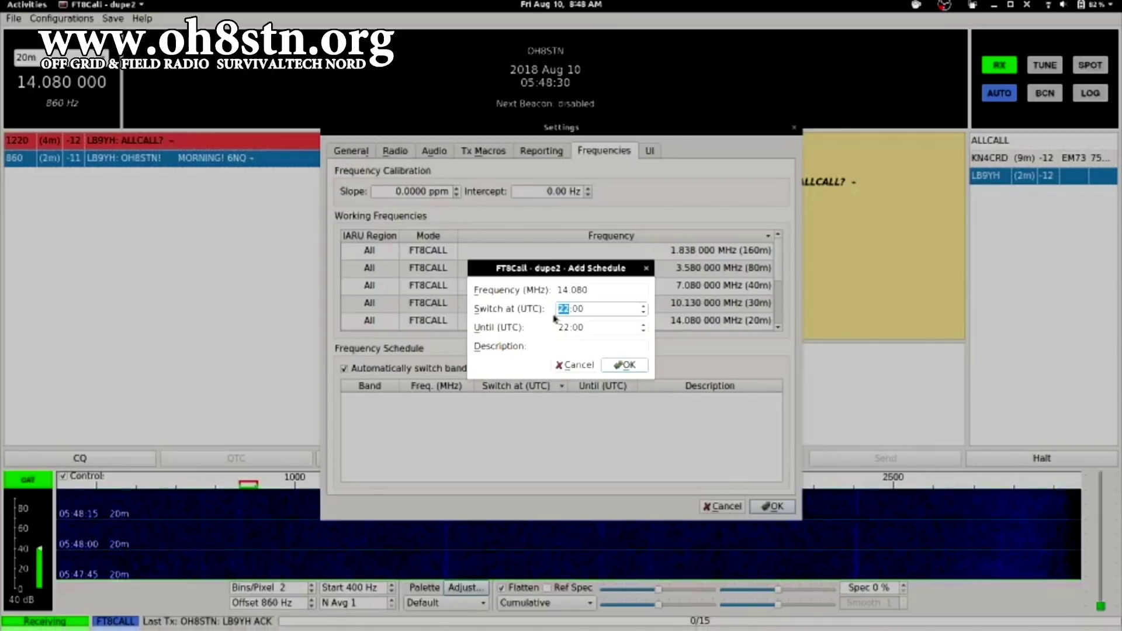
text(06)
key(Tab)
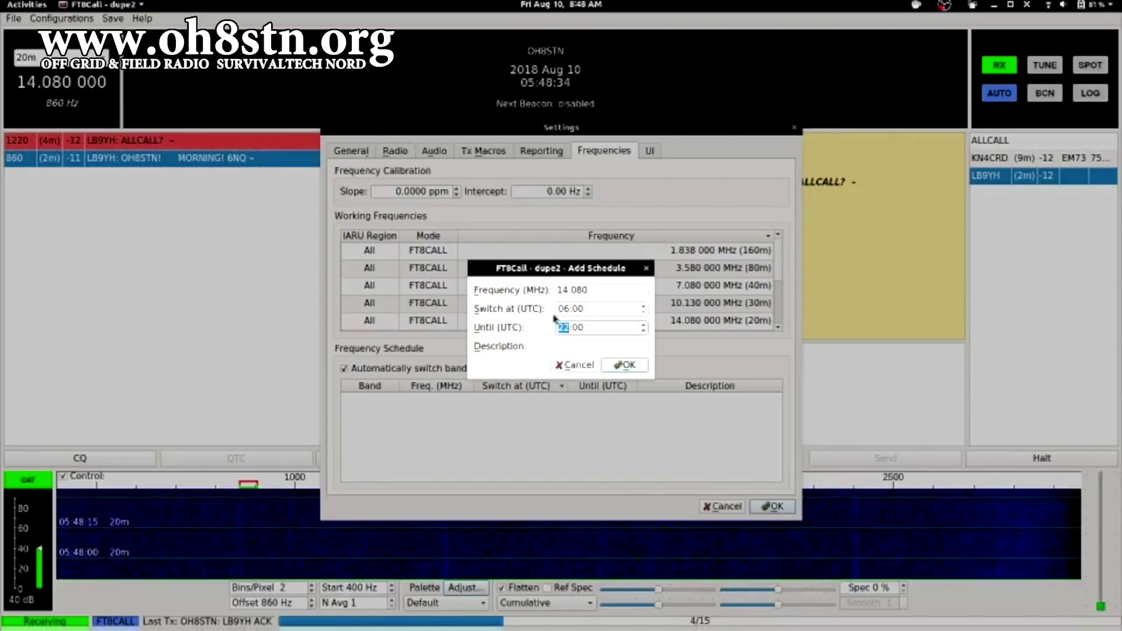
text(16)
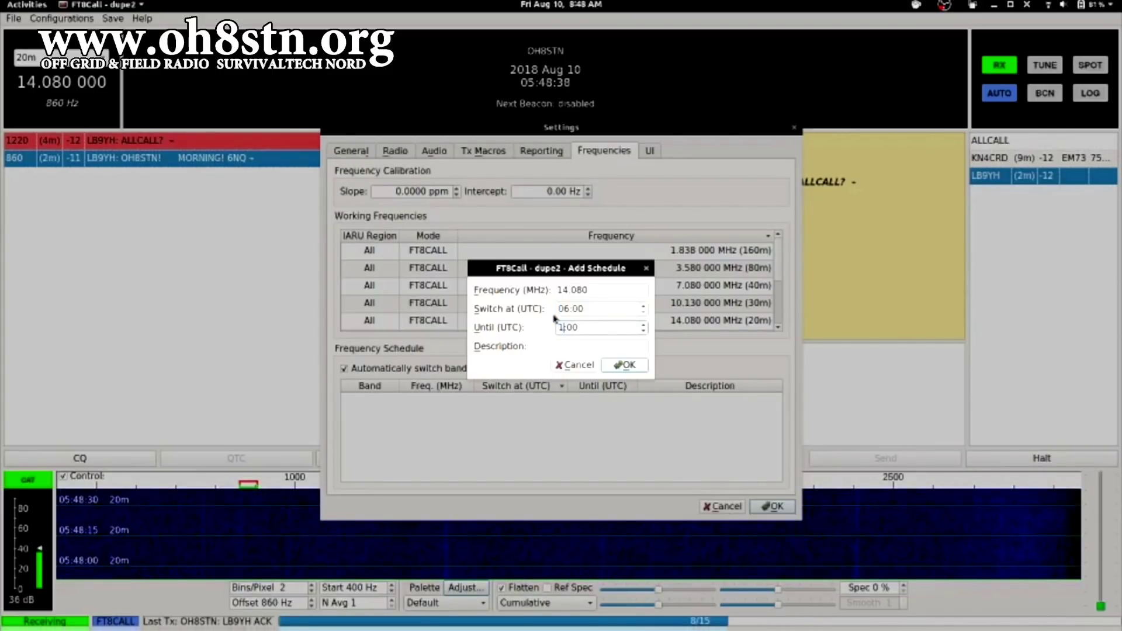
key(Return)
- Add a second schedule entry for 7.080 MHz from 16:00 until 23:59 UTC and save the settings
right_click(561, 434)
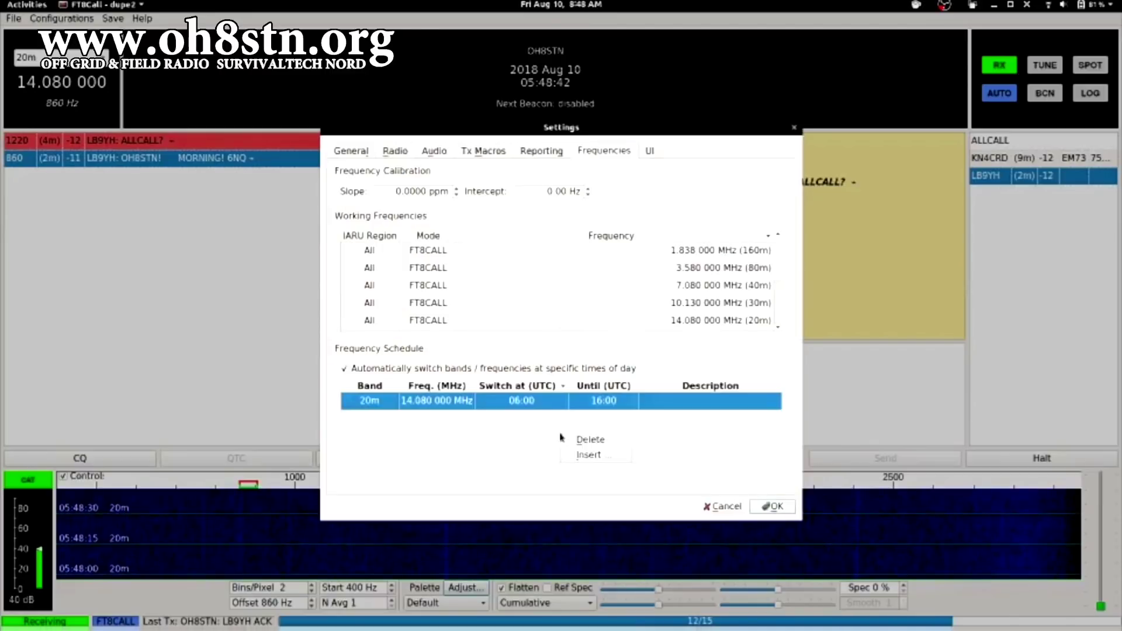
click(588, 455)
click(565, 290)
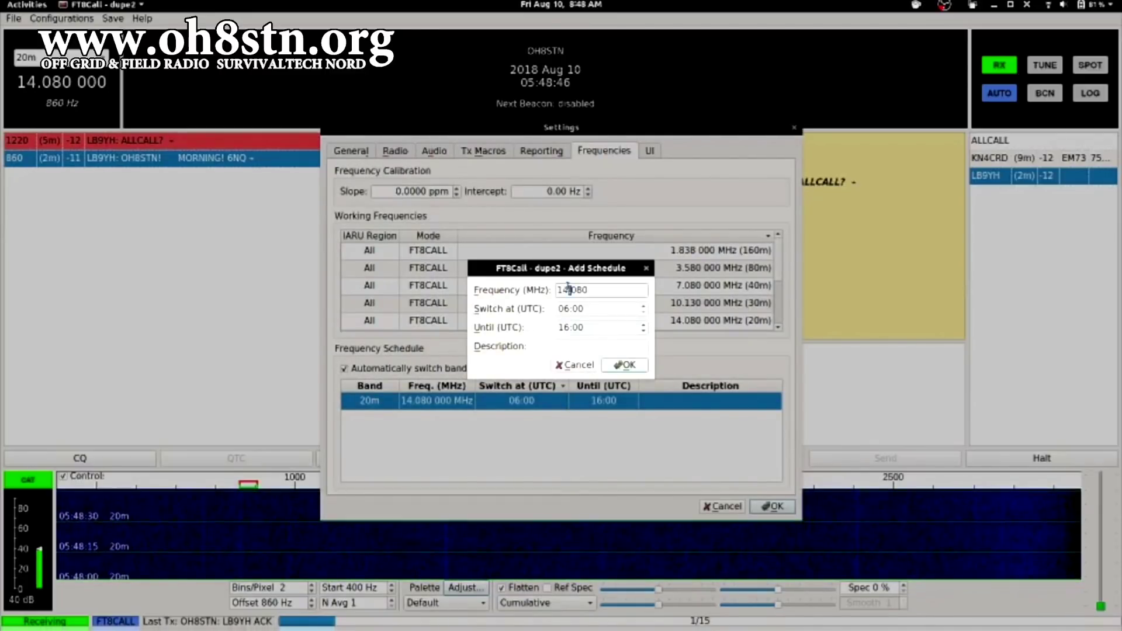
key(BackSpace)
key(BackSpace)
text(7)
key(Tab)
text(16)
key(Tab)
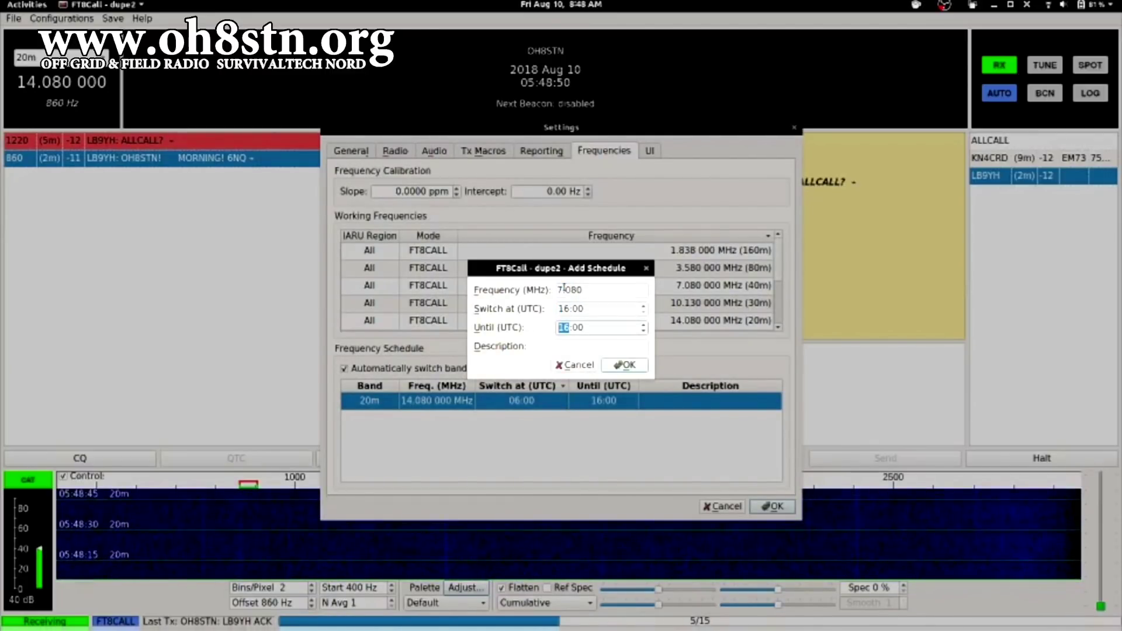
text(23:59)
key(Return)
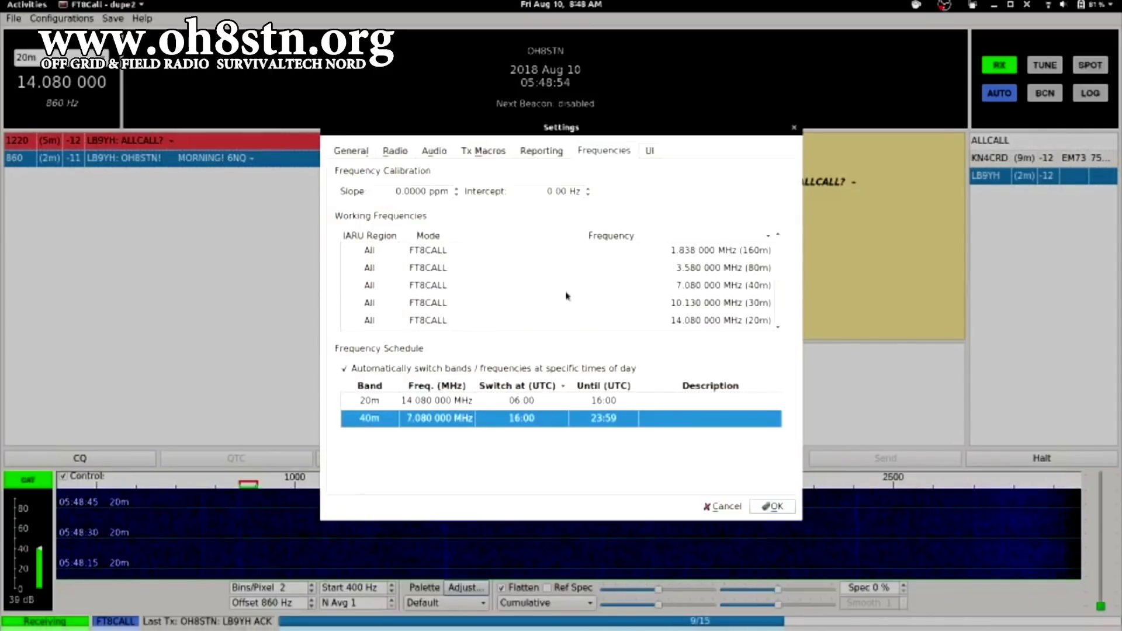
click(772, 507)
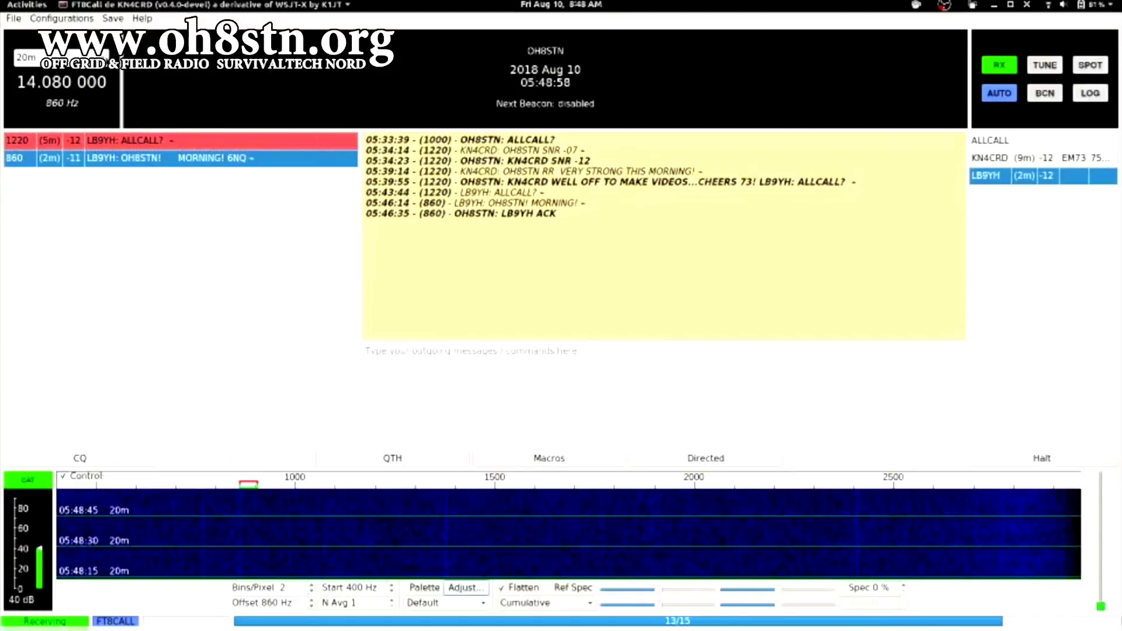
- Reopen the settings and review the list of working frequencies across all bands
click(13, 18)
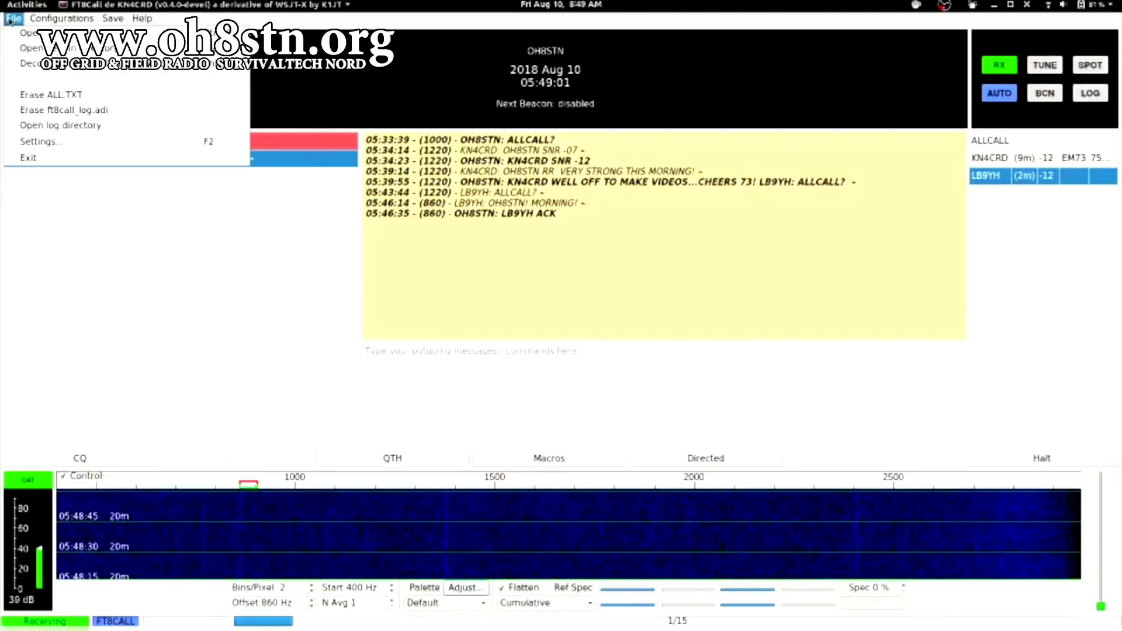
click(35, 140)
scroll(690, 276, down, 3)
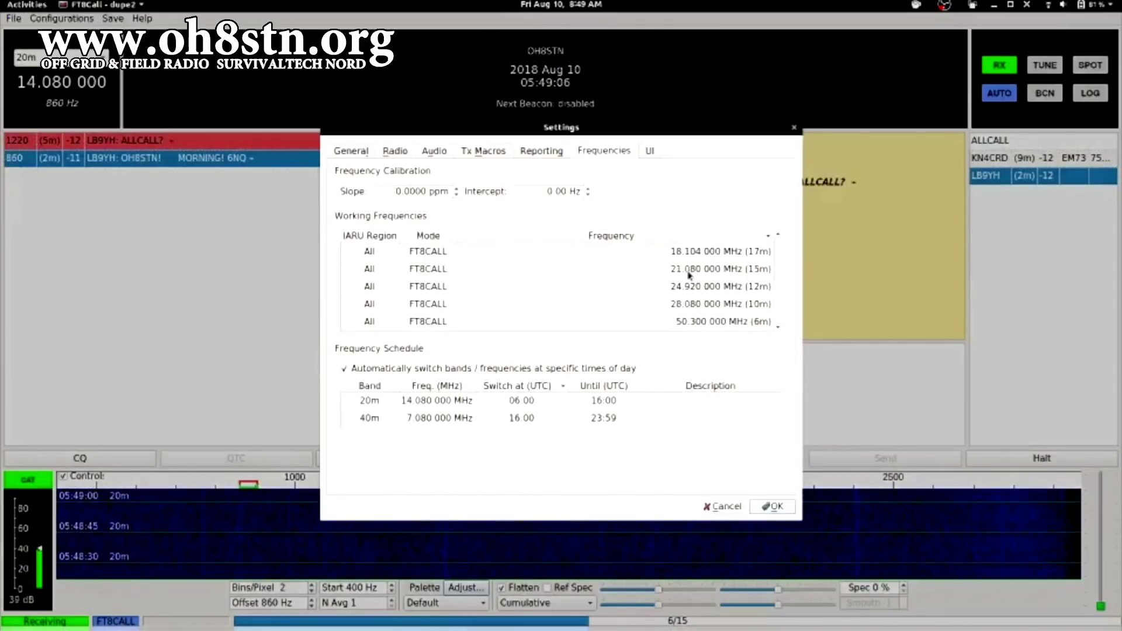
scroll(690, 276, up, 3)
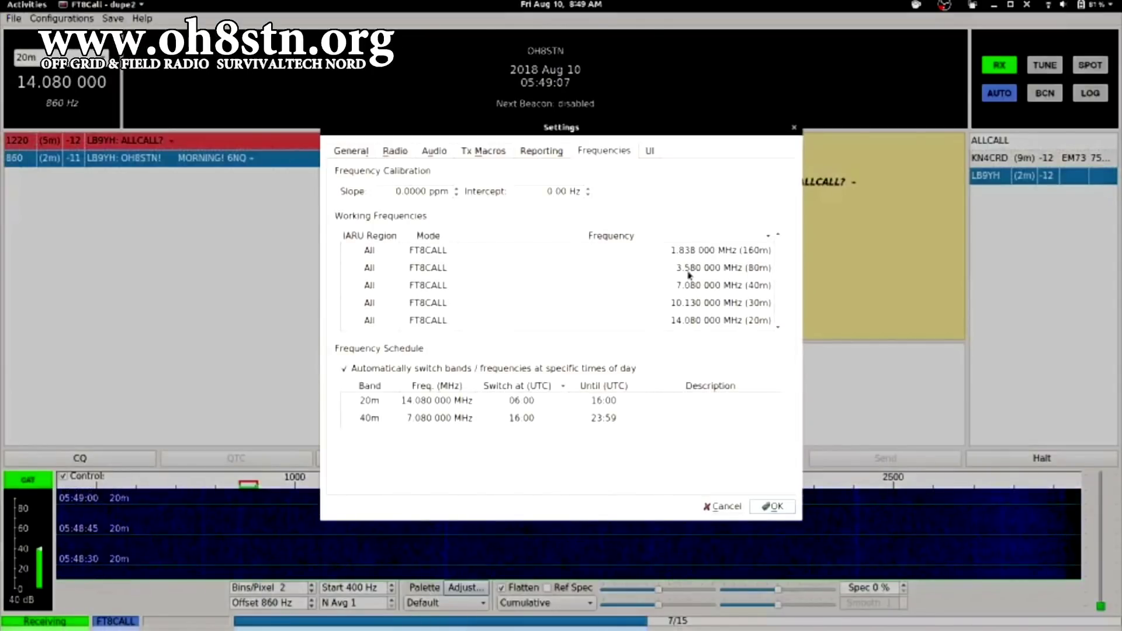
- In the general station details, set the station power to 5W (37 dBm) and save the settings
click(365, 153)
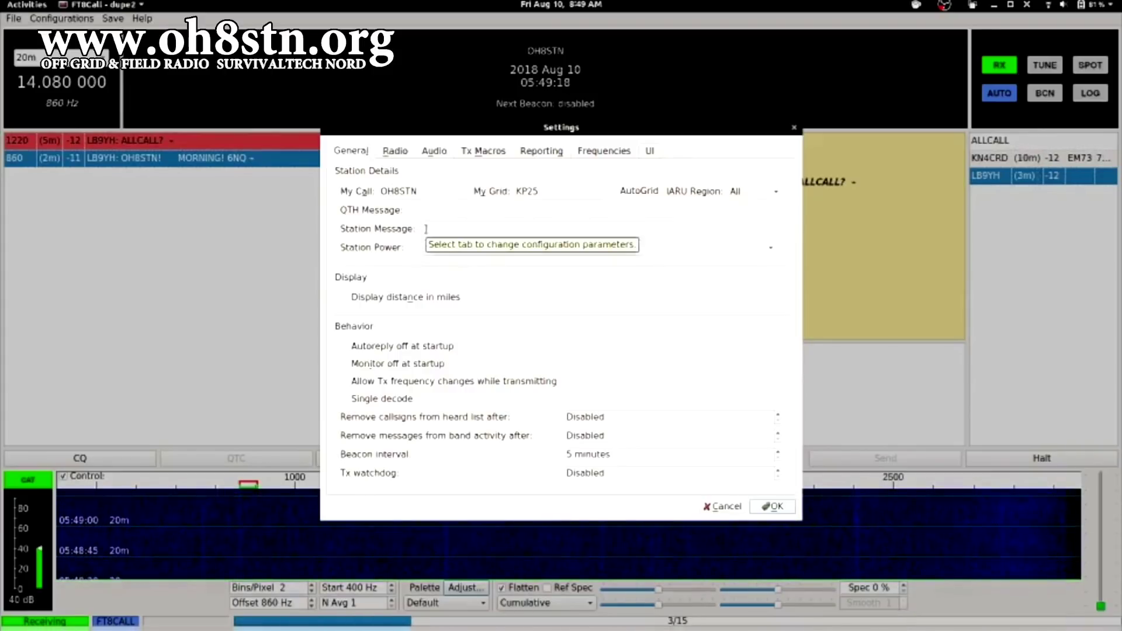
click(433, 249)
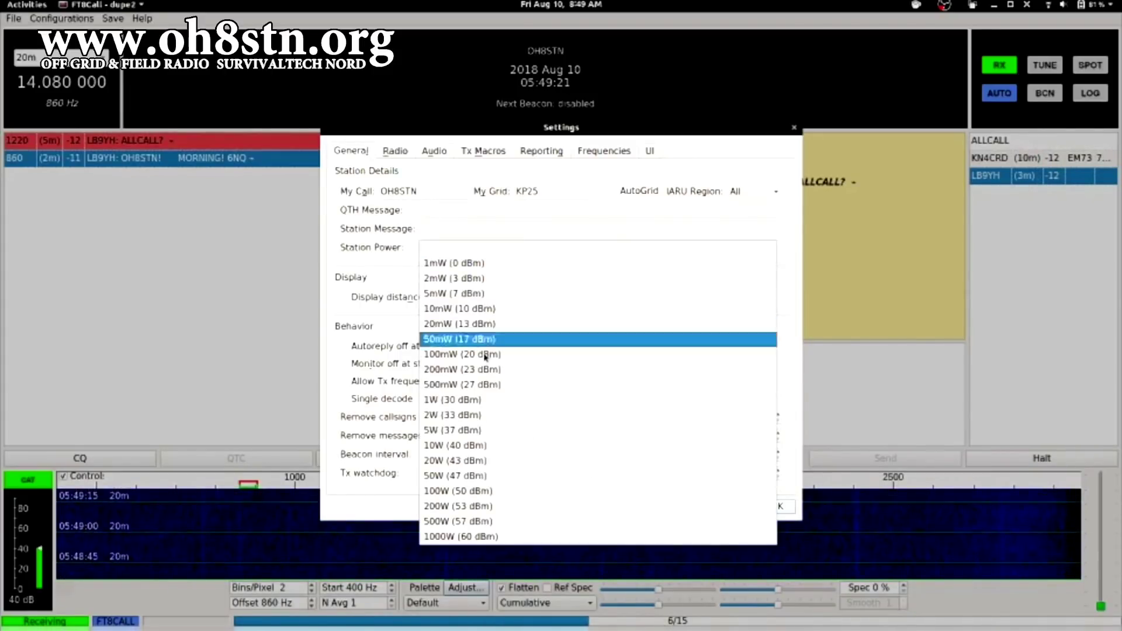
click(530, 480)
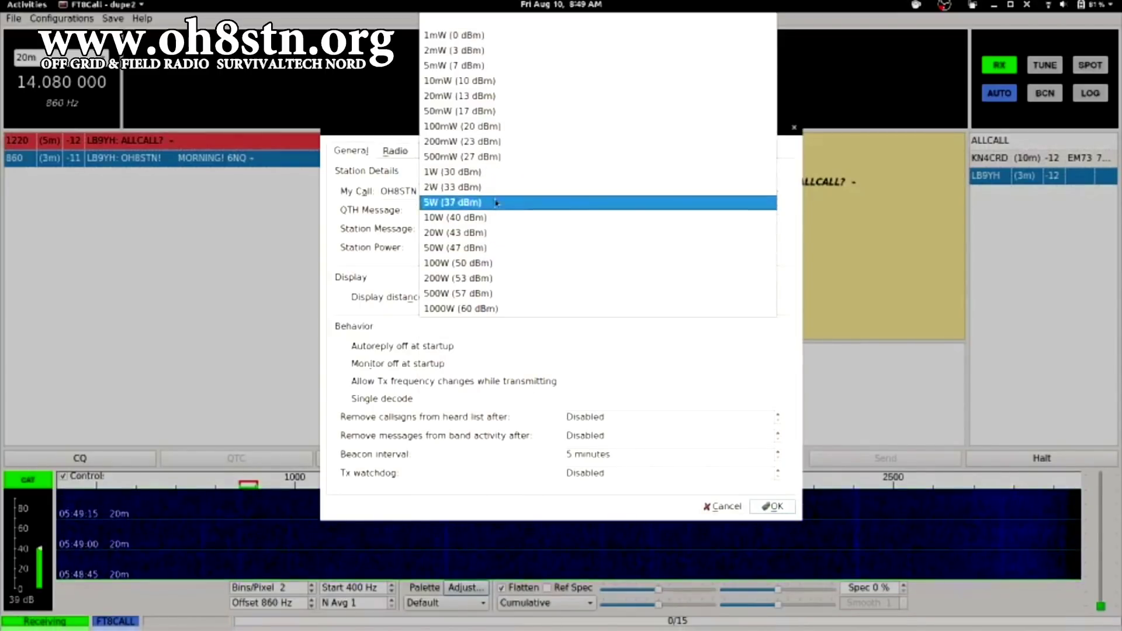
click(496, 202)
click(761, 506)
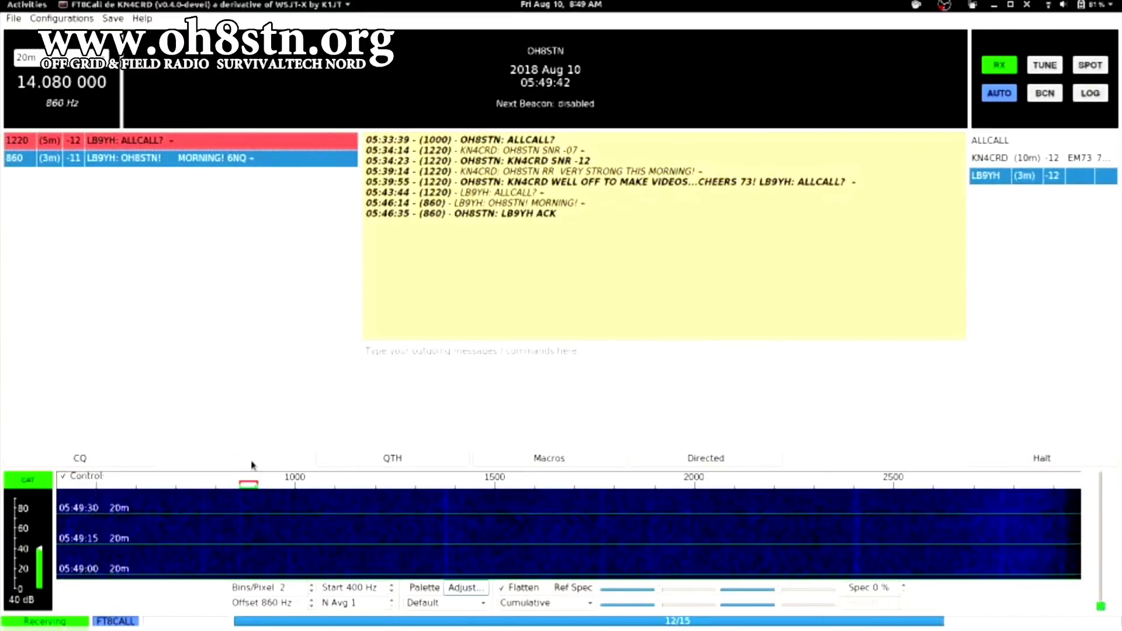
- Reopen the settings, set the station message to HELLO FROM THE ARCTIC CIRCLE and save it
click(14, 18)
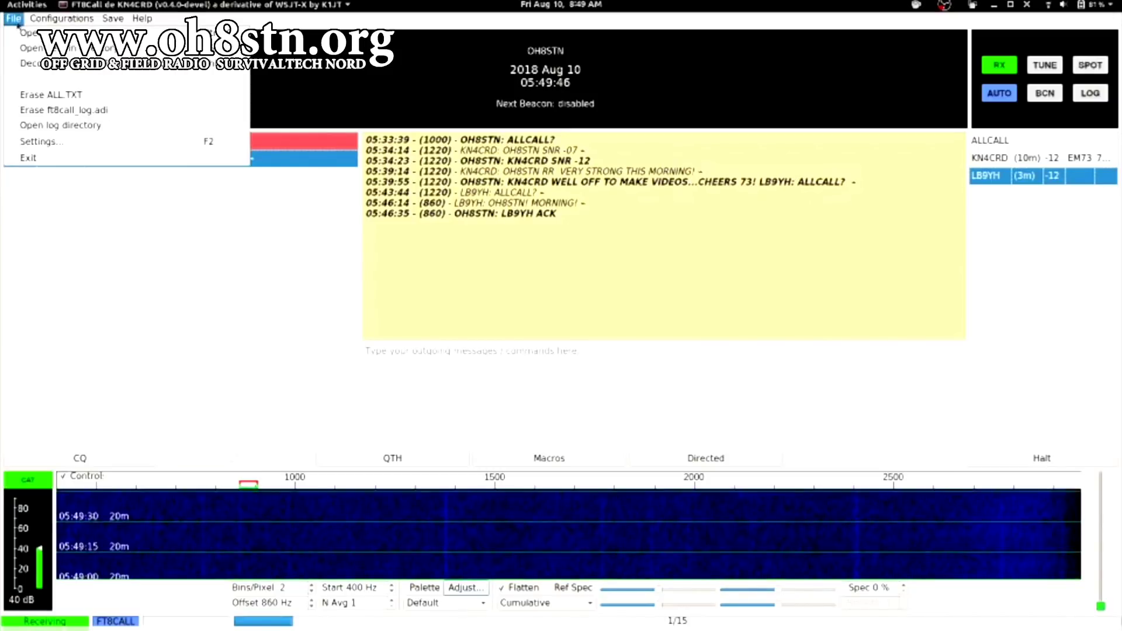
click(35, 142)
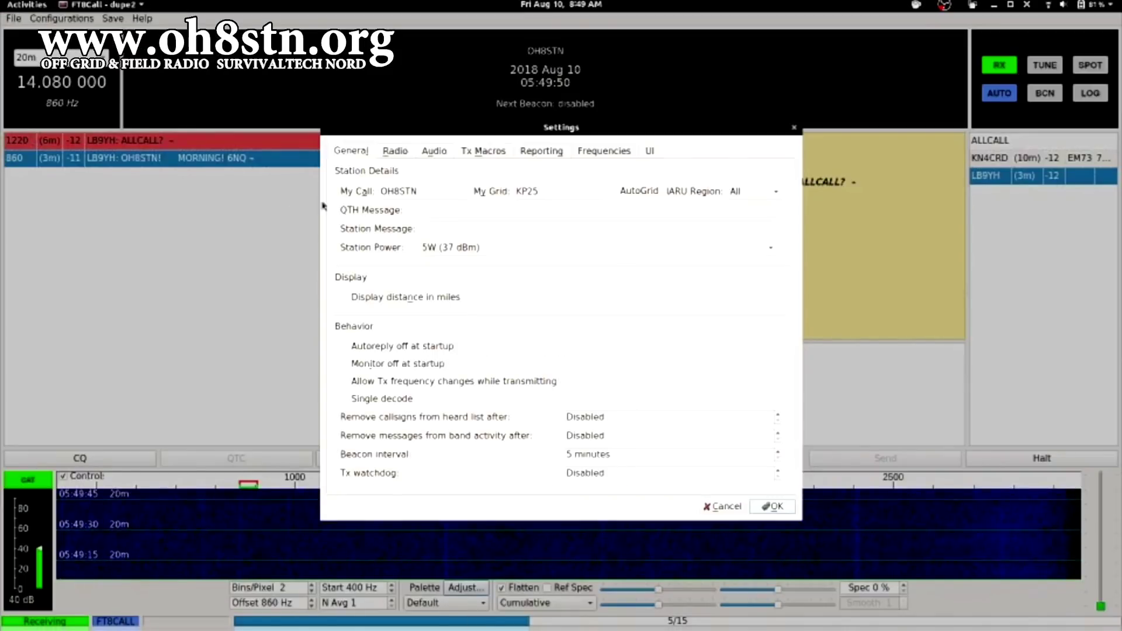
click(436, 229)
text(HELLO FROM )
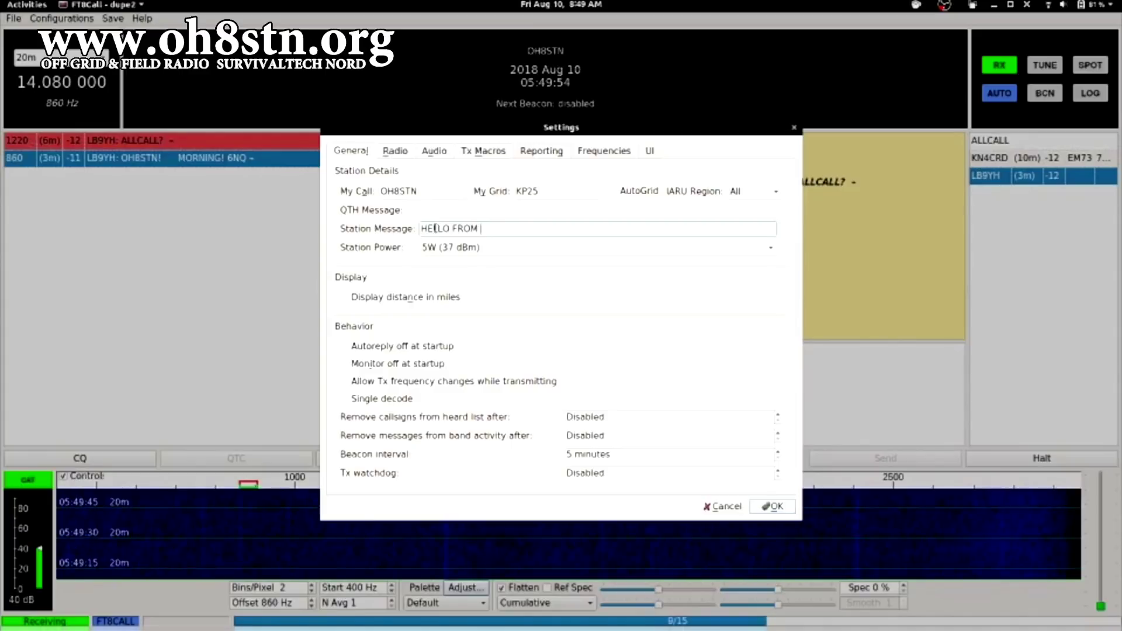
text(THE ARCTIC CIRC)
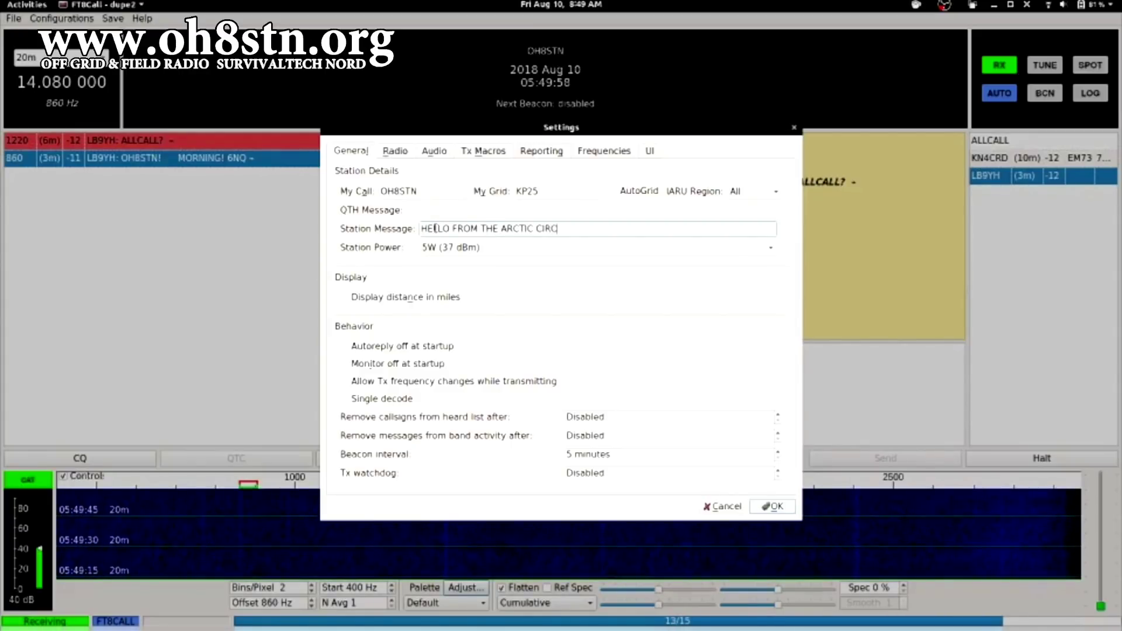
text(LE)
key(Return)
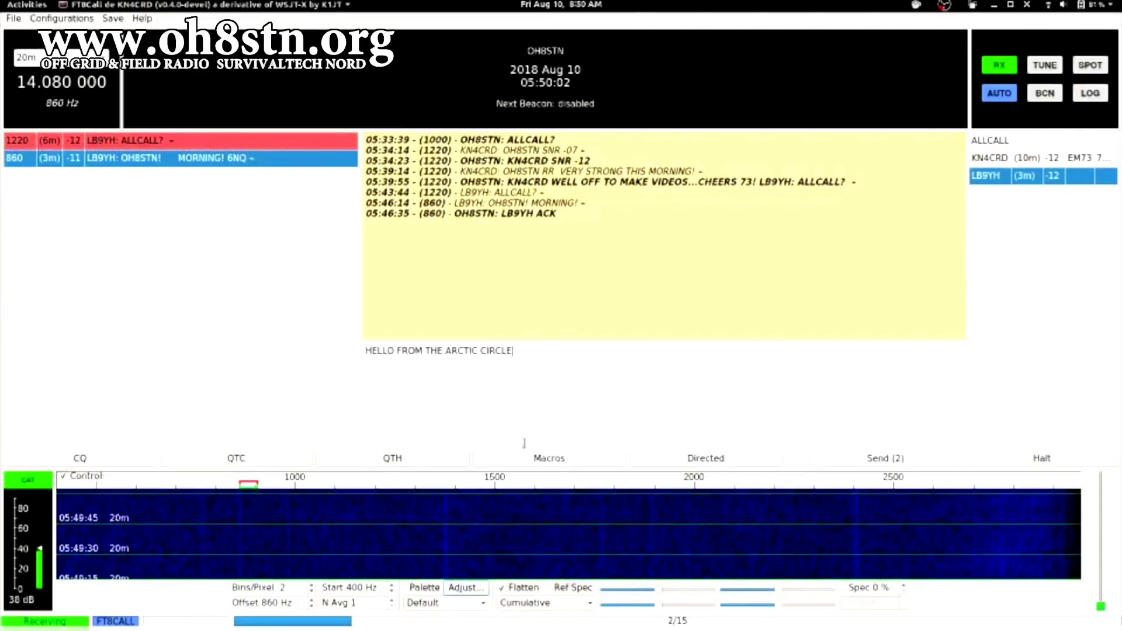
key(Return)
- Edit the transmit macros, add a new macro reading GL 73 and save the settings
click(560, 458)
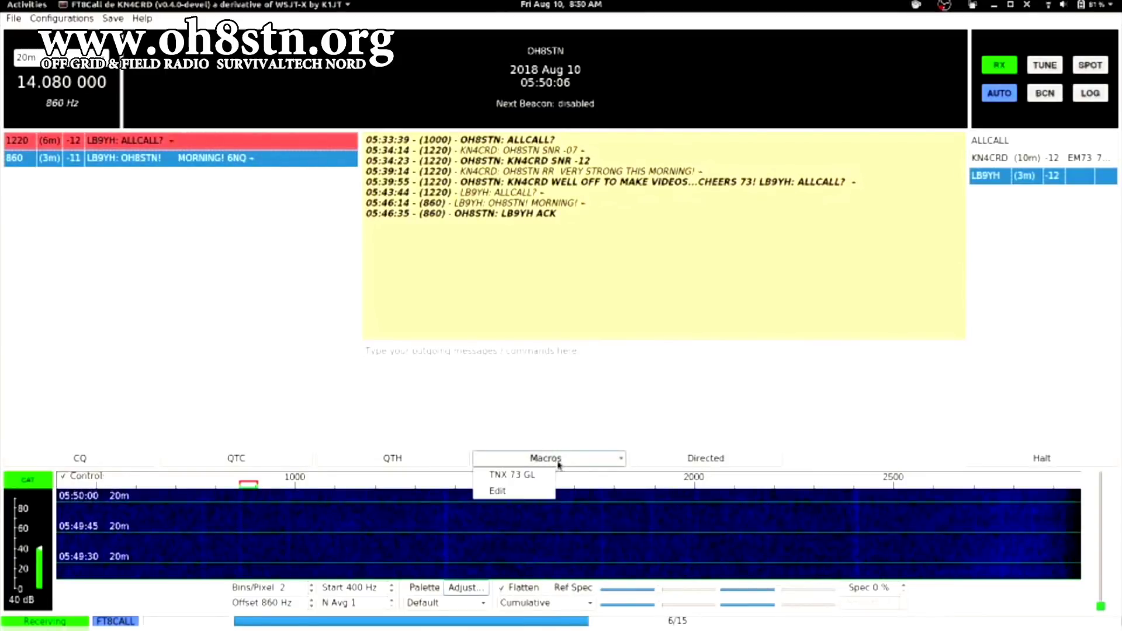
click(497, 490)
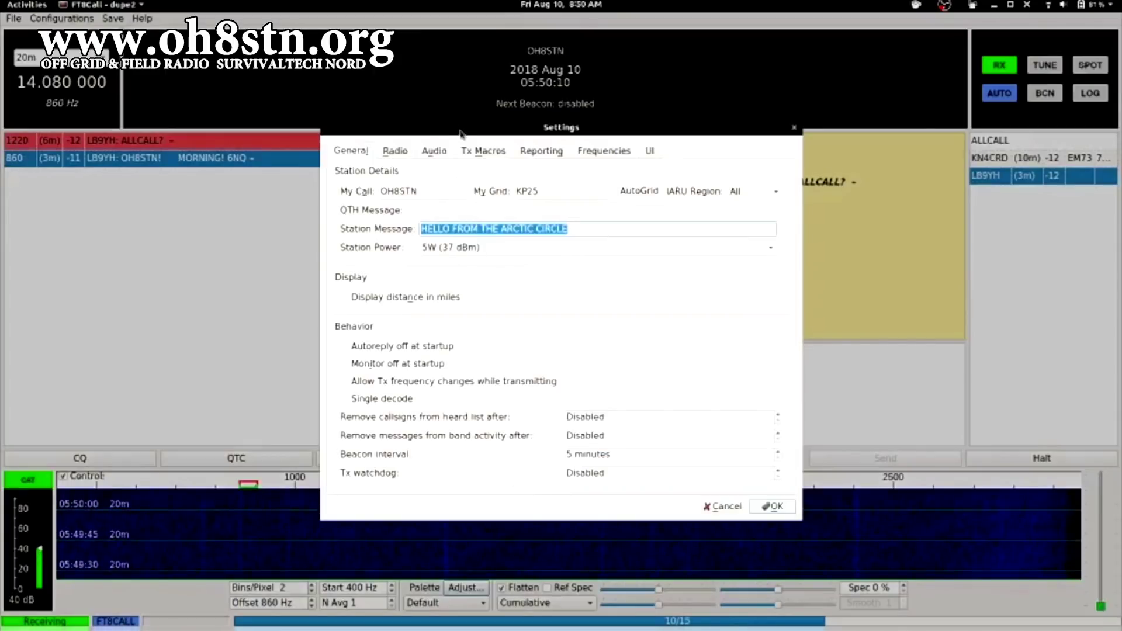
click(465, 150)
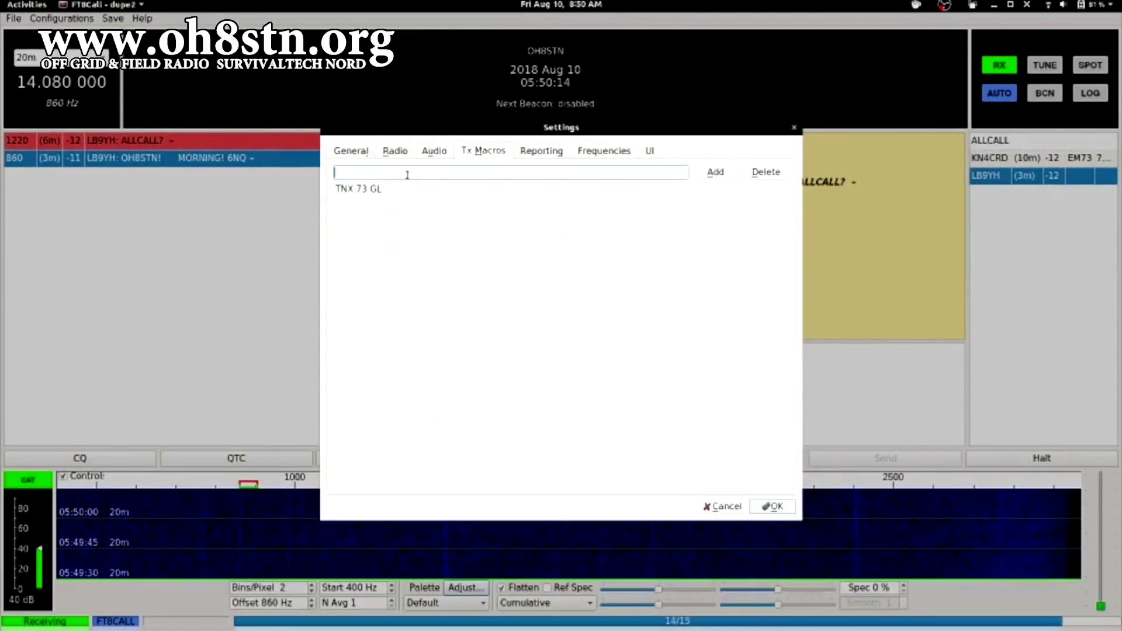
text(GL)
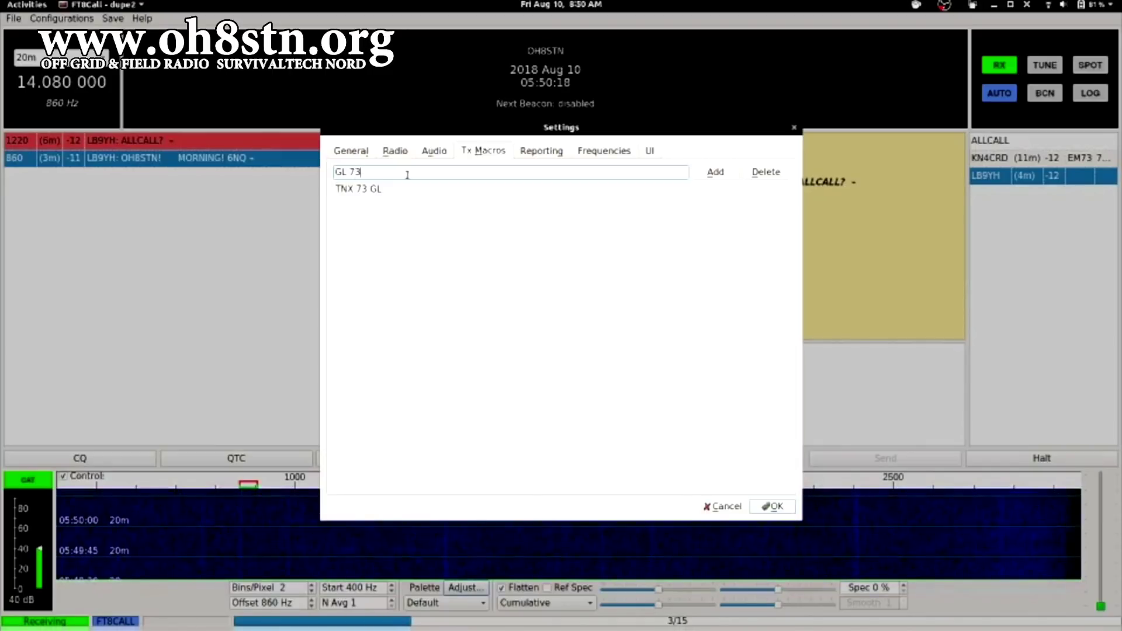
text( 73)
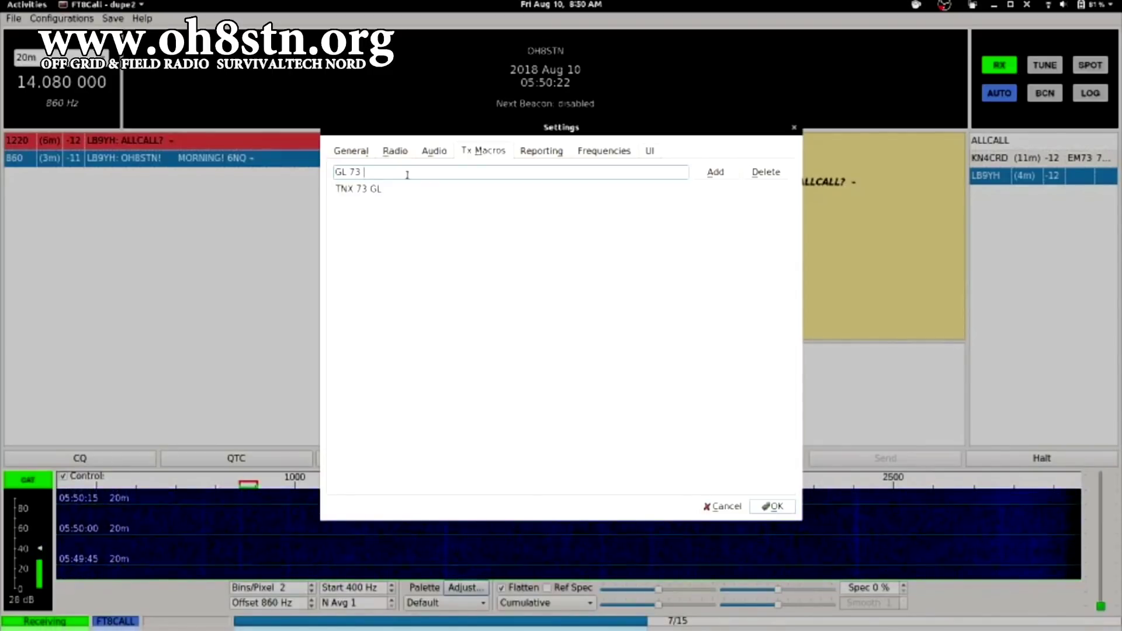
key(Return)
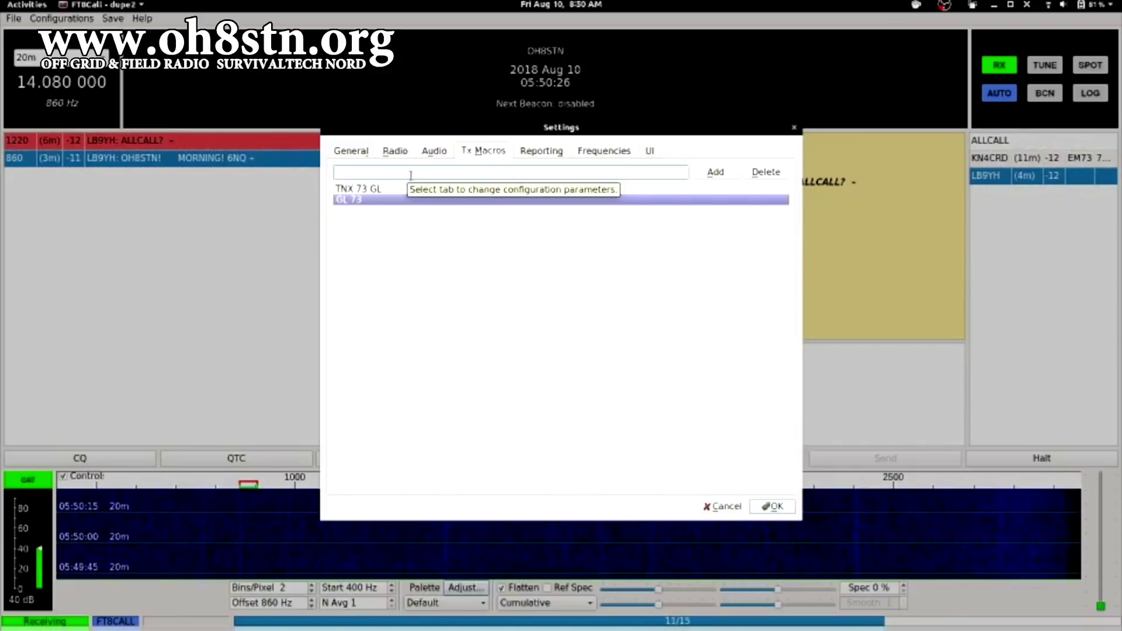
click(775, 506)
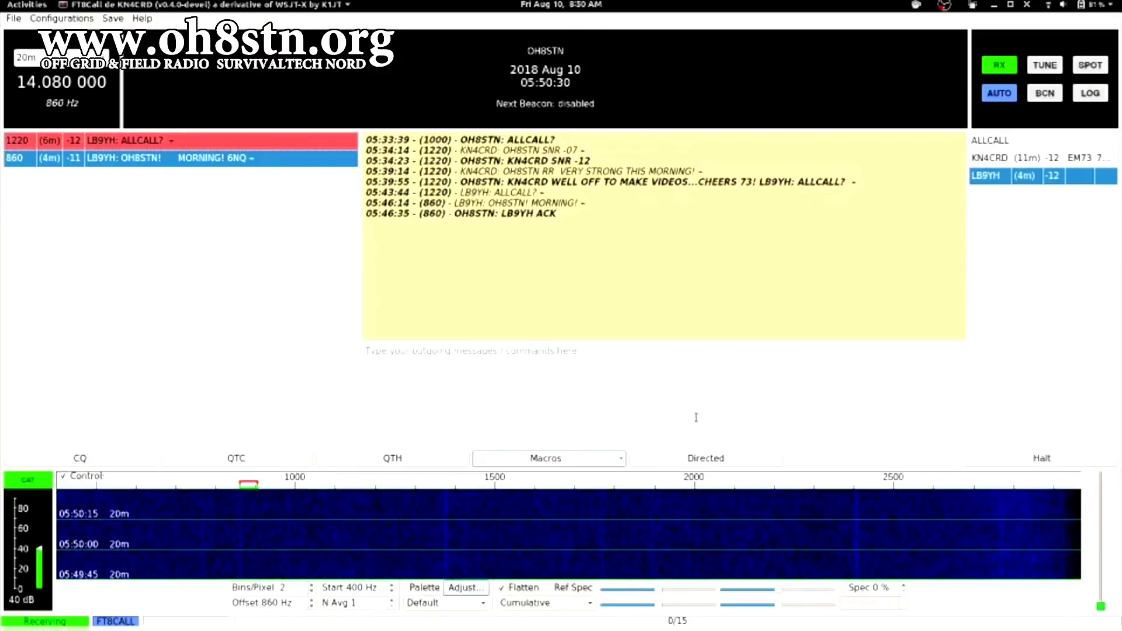
- Try starting an outgoing message with the selected station's callsign, look at the available macros, and clear the text
click(612, 388)
text(LB9YH)
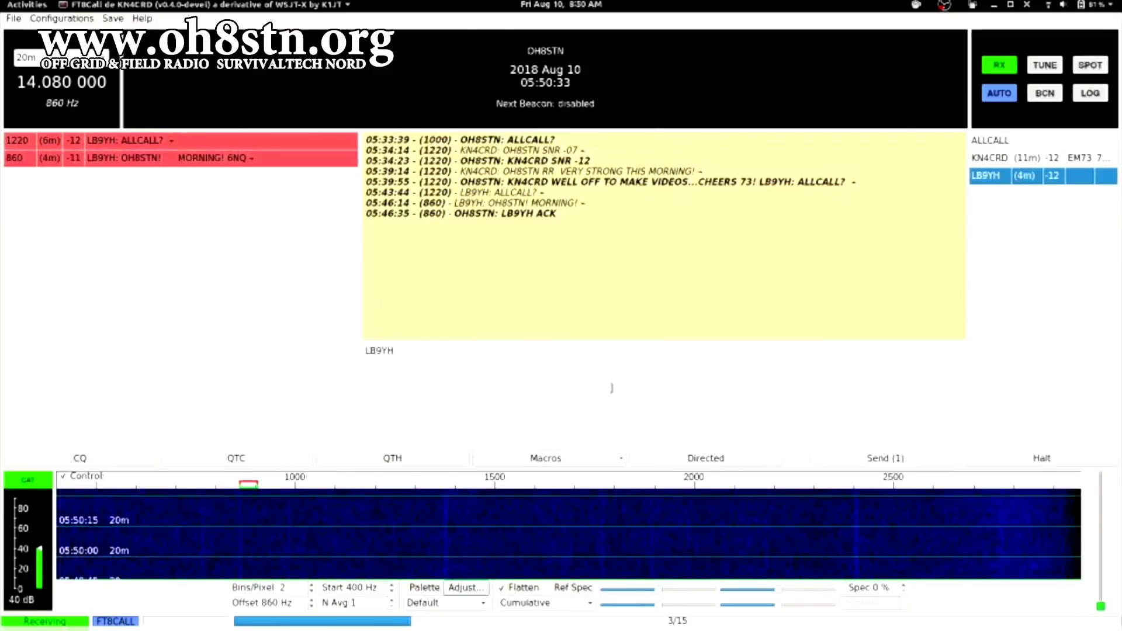
click(546, 458)
click(446, 381)
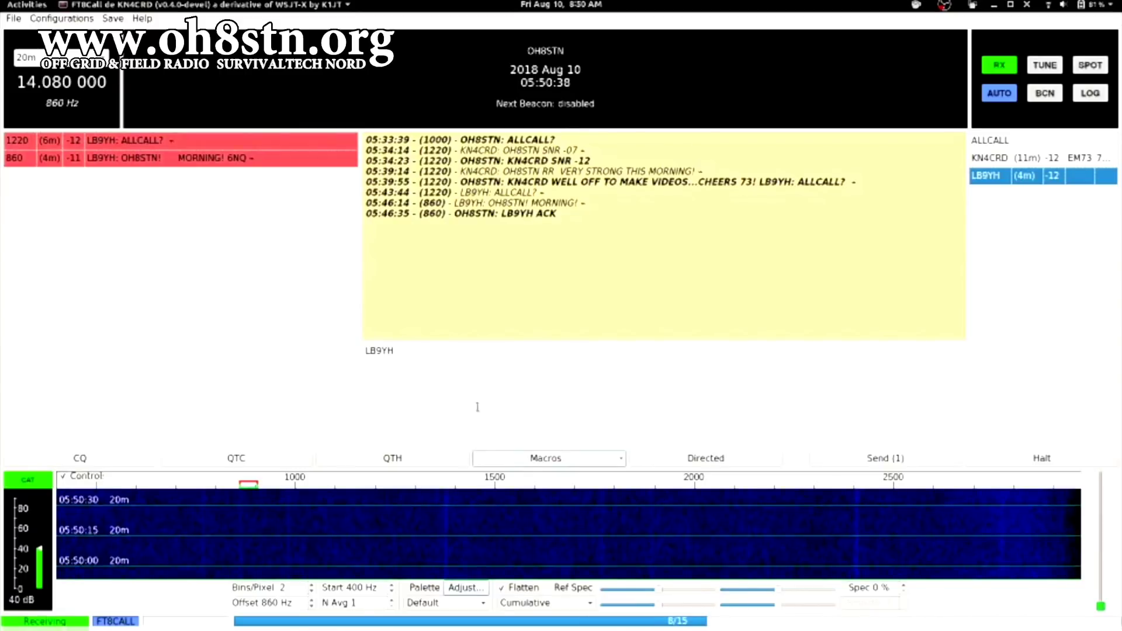
key(BackSpace)
key(BackSpace)
key(BackSpace)
key(BackSpace)
key(BackSpace)
- Turn on the beacon and look over the QSO log form without saving an entry
click(1036, 96)
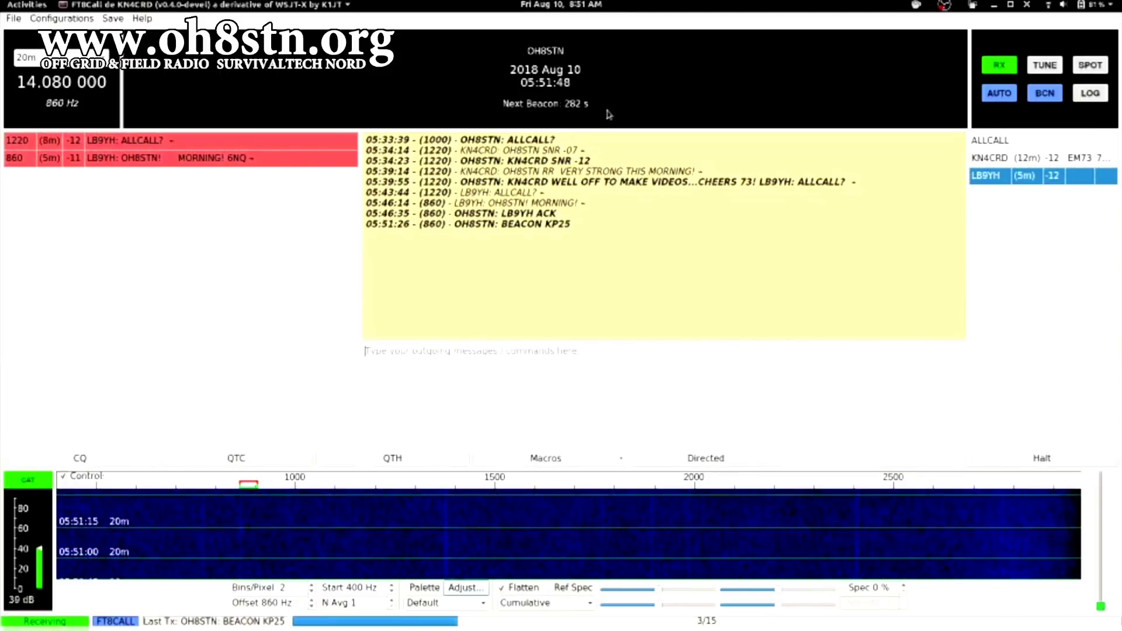
click(1078, 93)
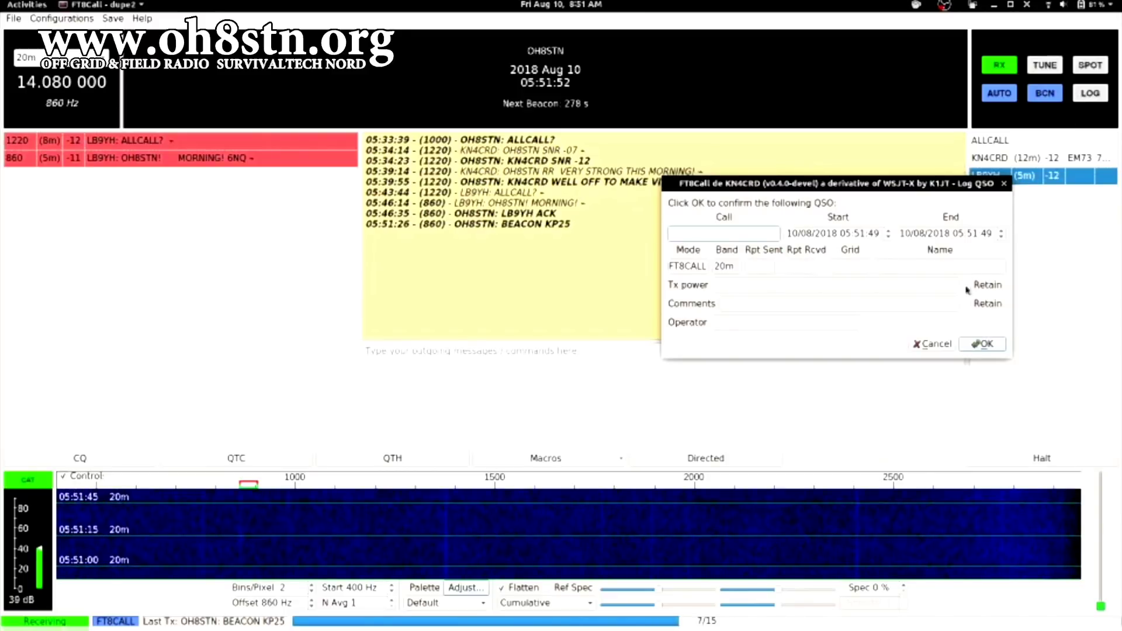
click(938, 346)
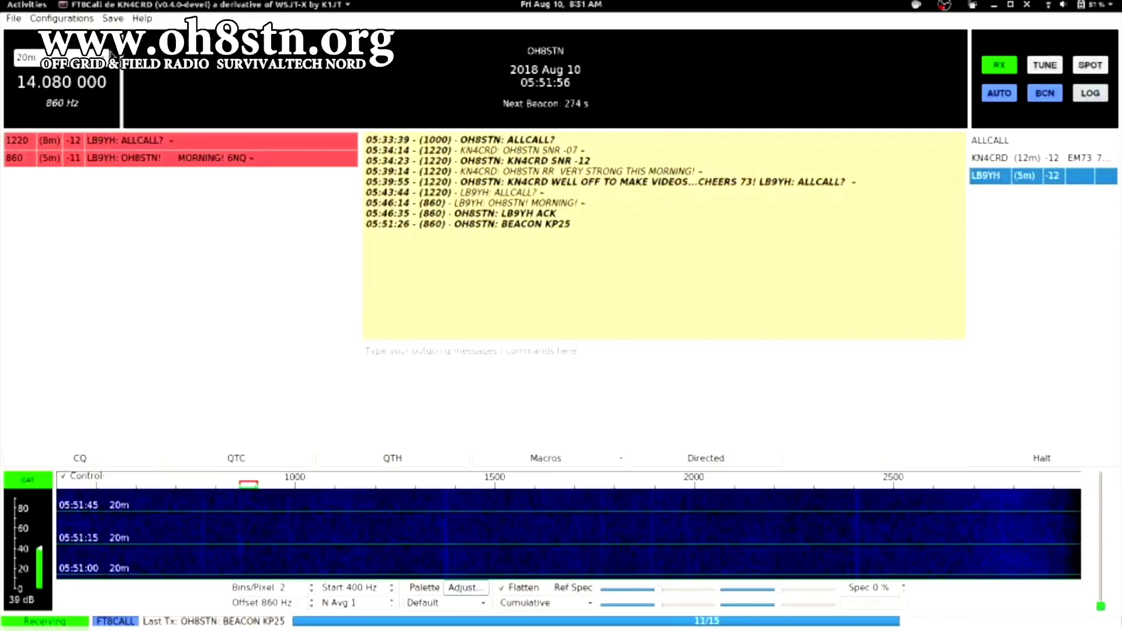
click(107, 54)
key(Escape)
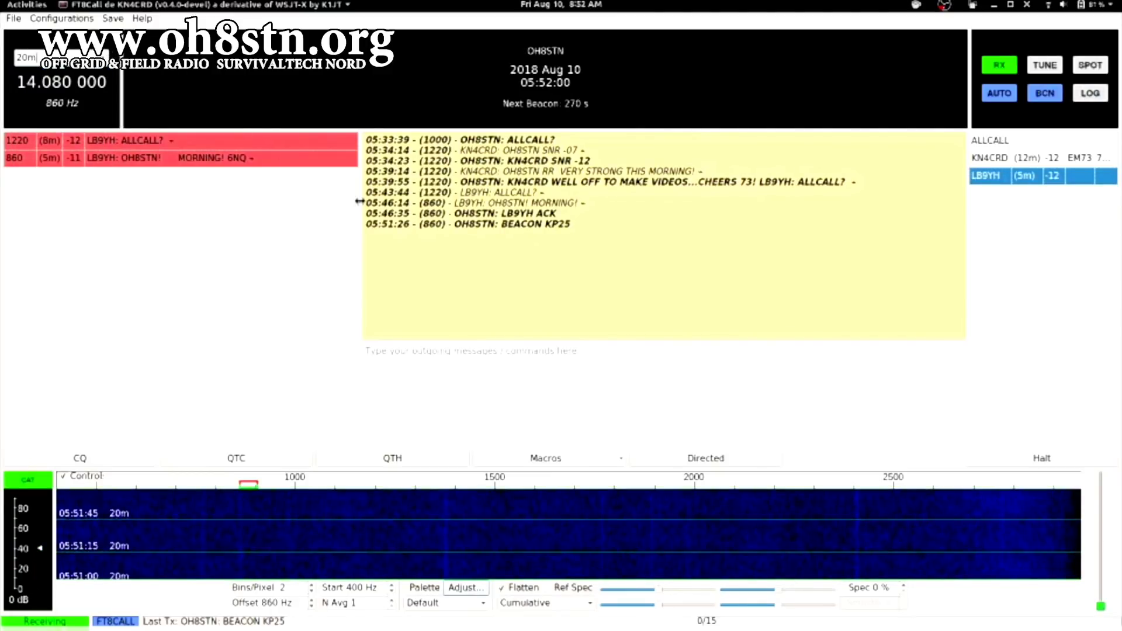
- Collapse the band activity list, waterfall, heard callsign list and frequency header so only the message area is displayed
drag(357, 203, 8, 238)
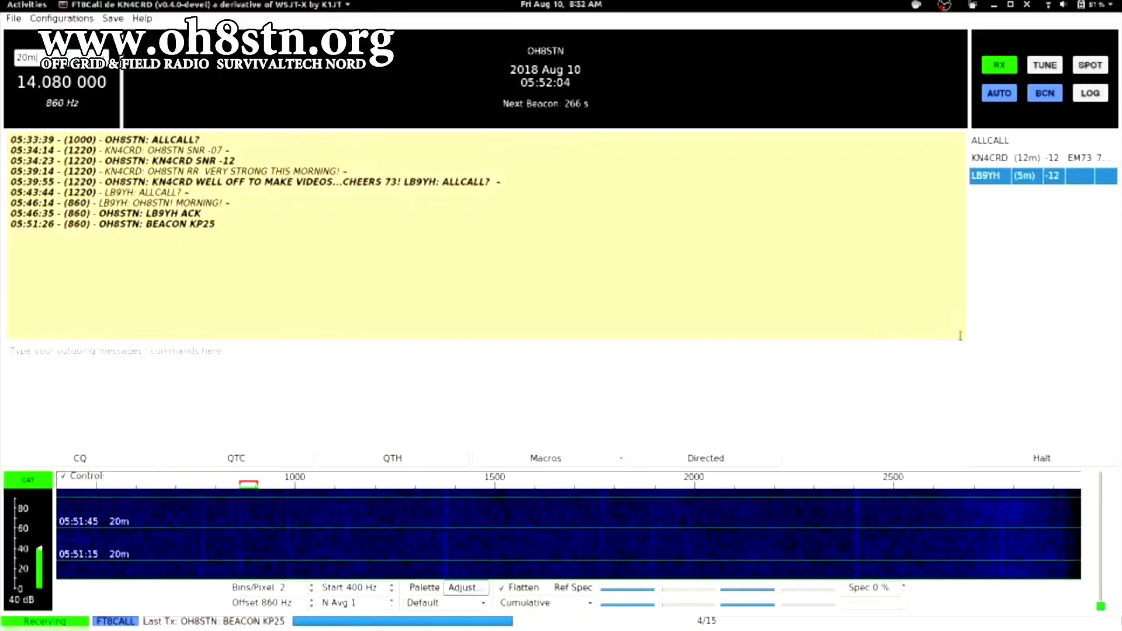
drag(966, 468, 967, 627)
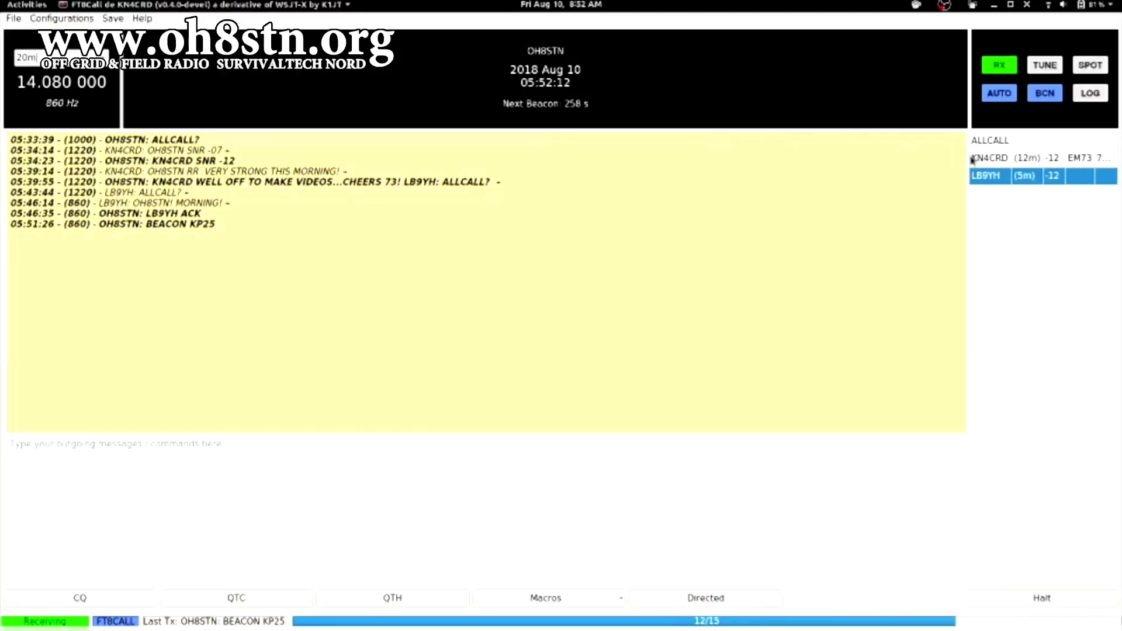
drag(967, 157, 1119, 168)
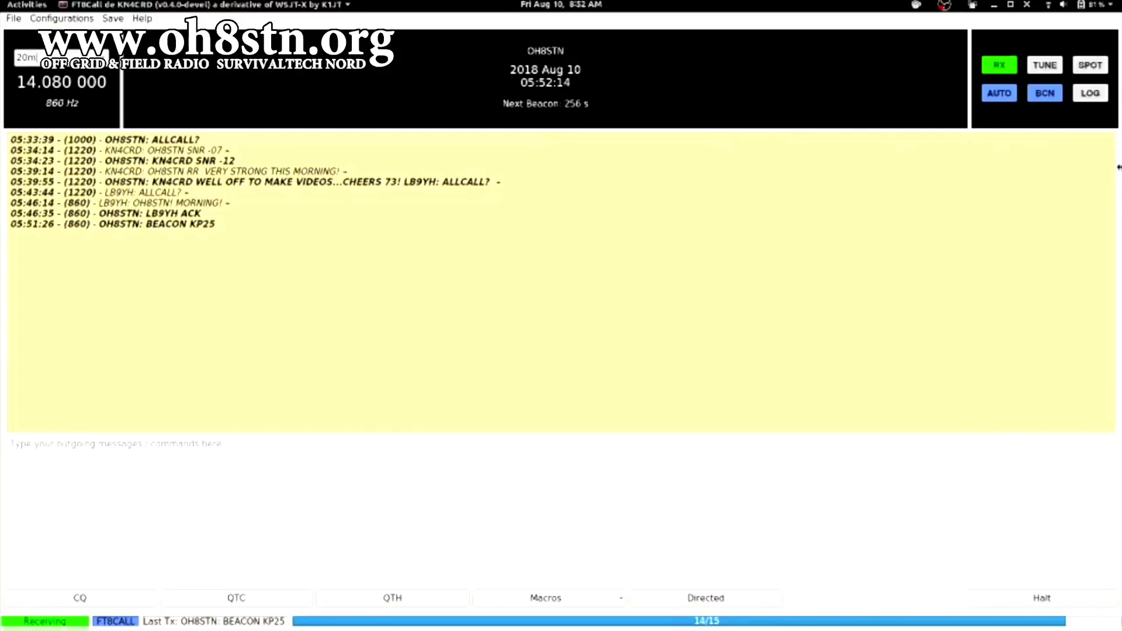
drag(1028, 132, 1039, 30)
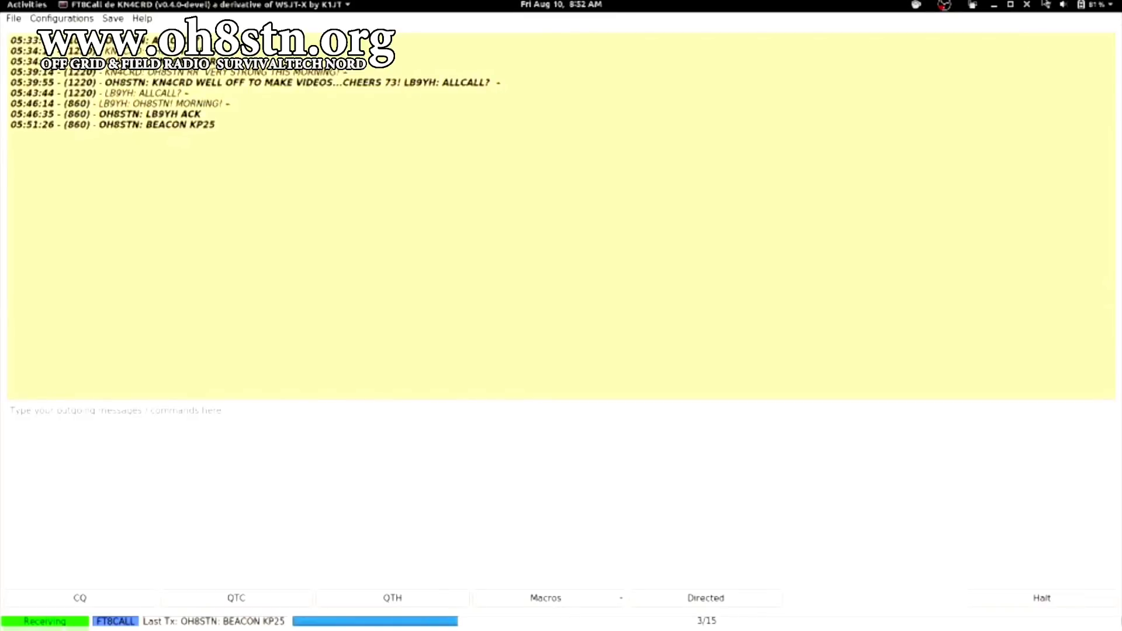